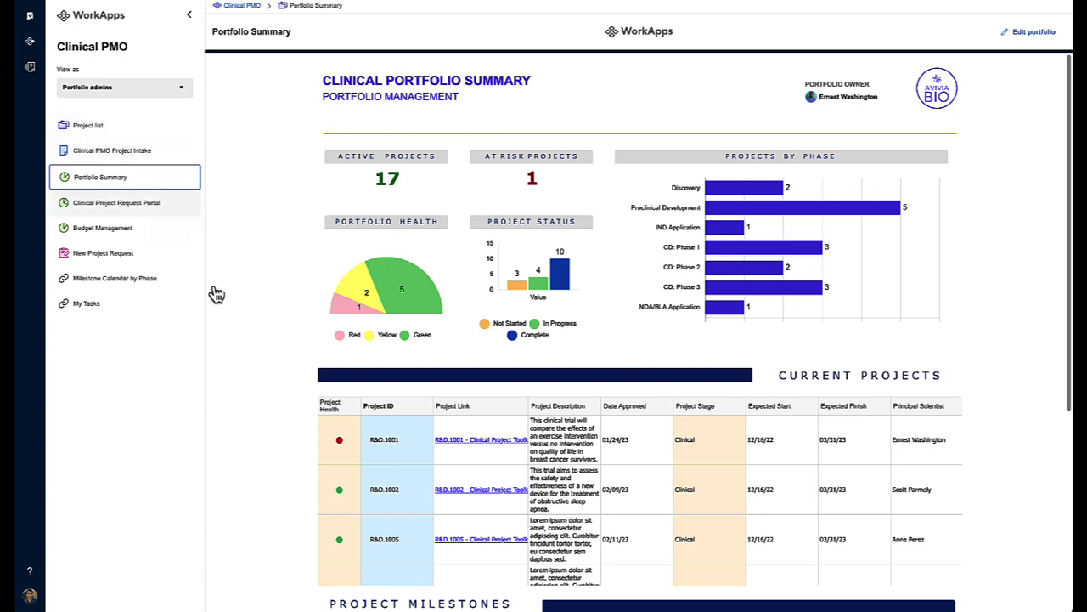
- Check which roles the Clinical PMO app can be viewed as, keeping Portfolio admins selected
left_click(128, 90)
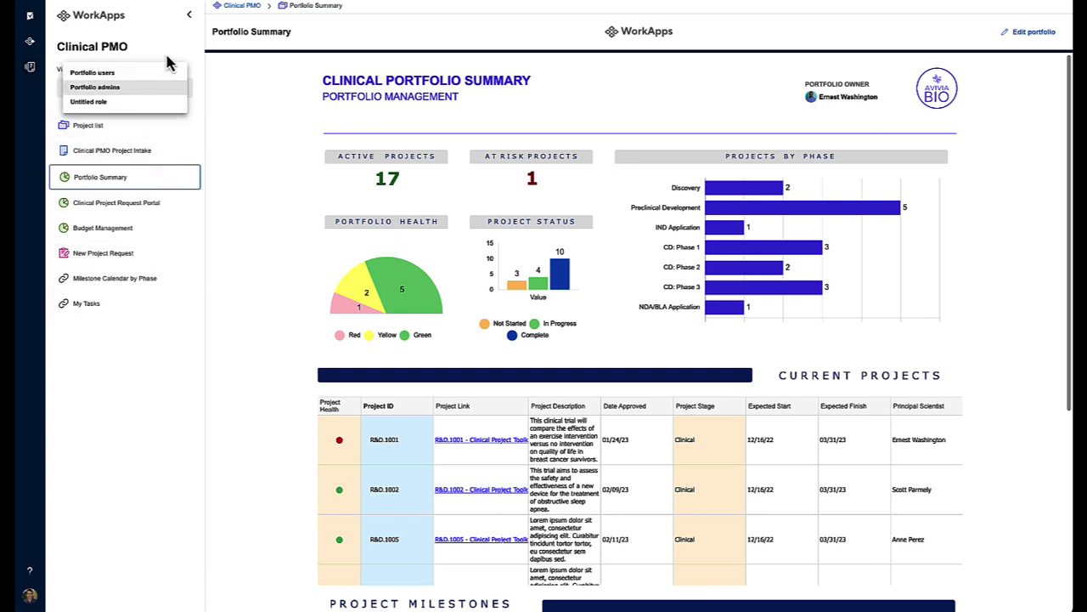
left_click(132, 87)
left_click(122, 92)
left_click(149, 57)
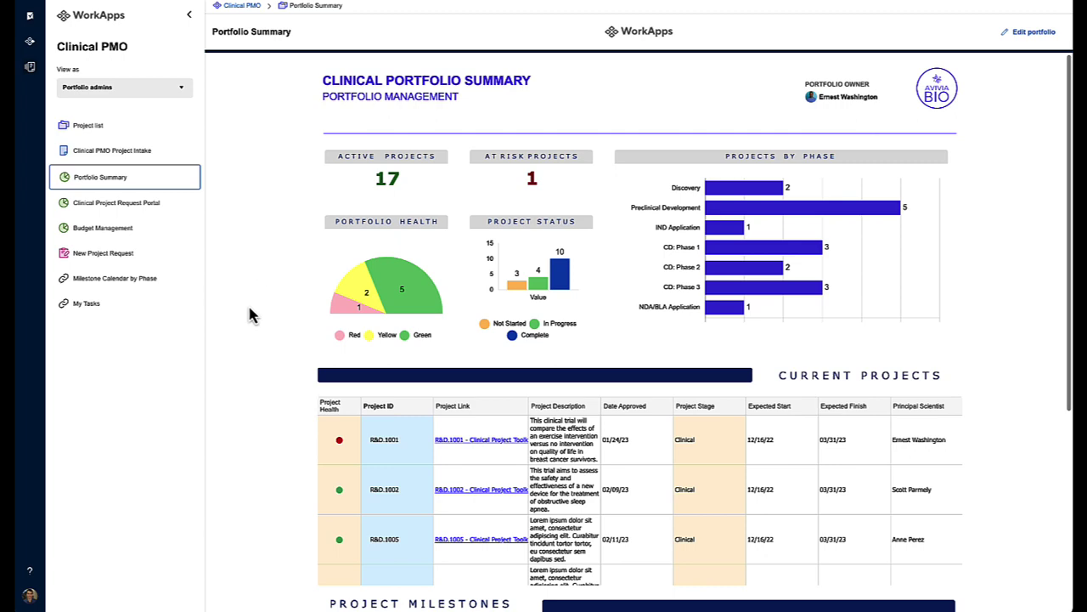
- Examine the Portfolio Summary dashboard, including all columns of the current projects table and the project milestones Gantt chart
scroll(251, 315, "down", 2)
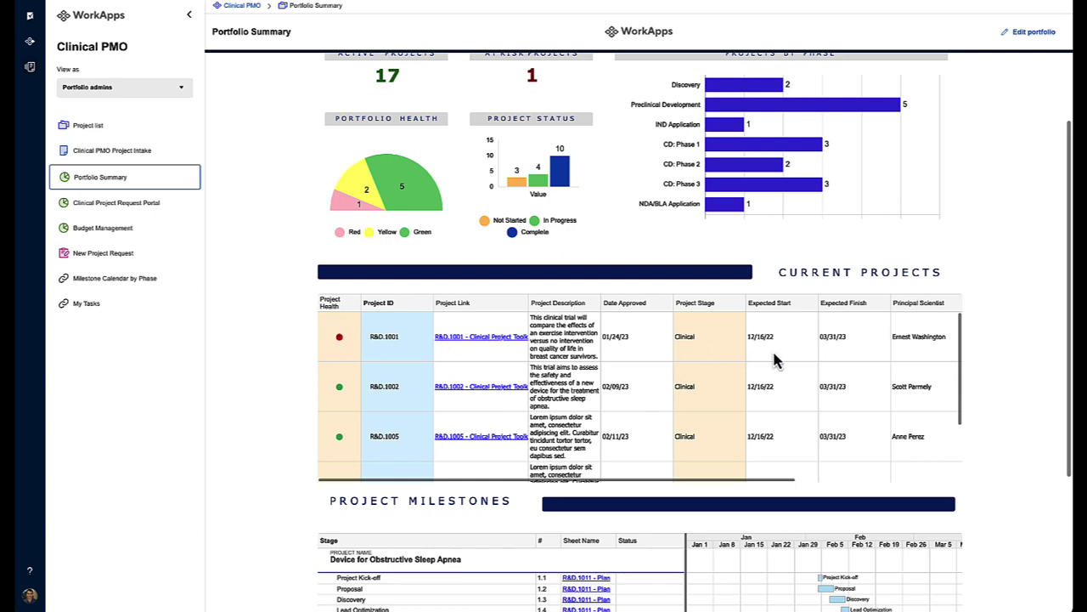
scroll(773, 360, "right", 3)
scroll(774, 357, "right", 2)
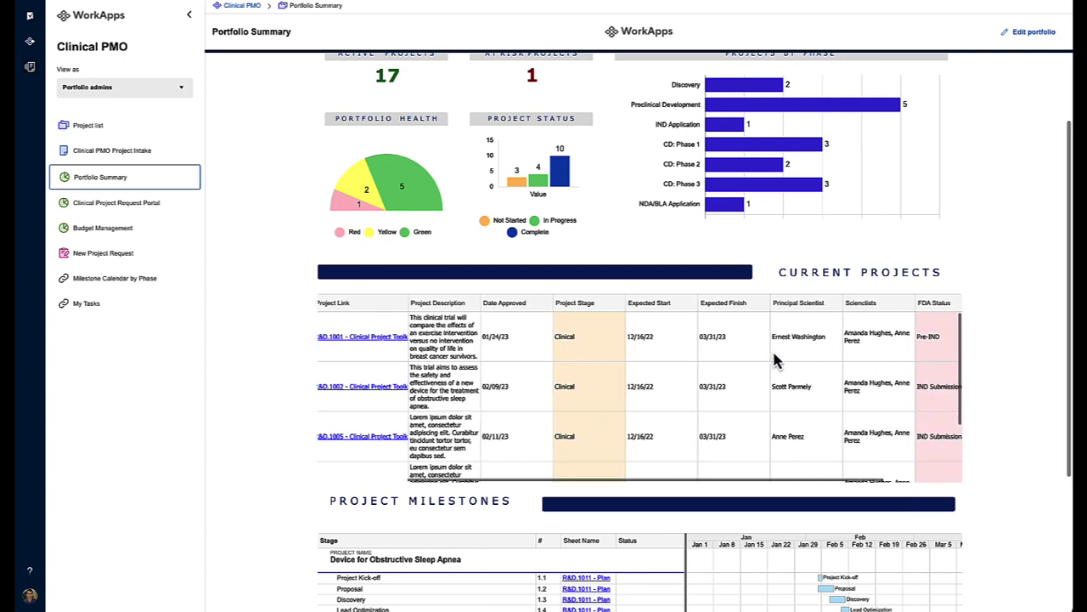
scroll(772, 349, "left", 5)
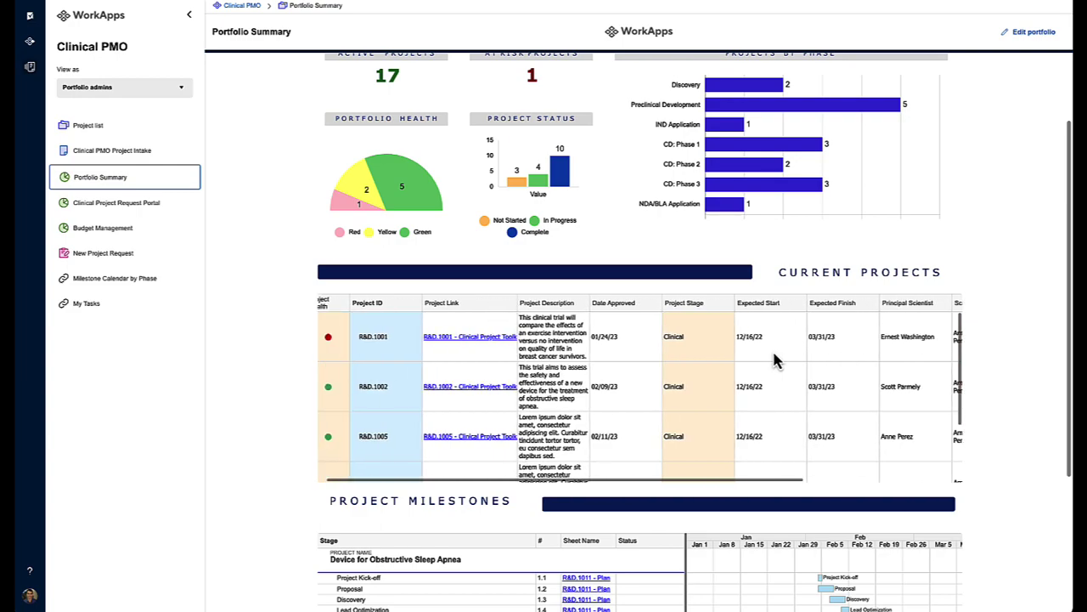
scroll(260, 335, "down", 2)
scroll(260, 338, "down", 2)
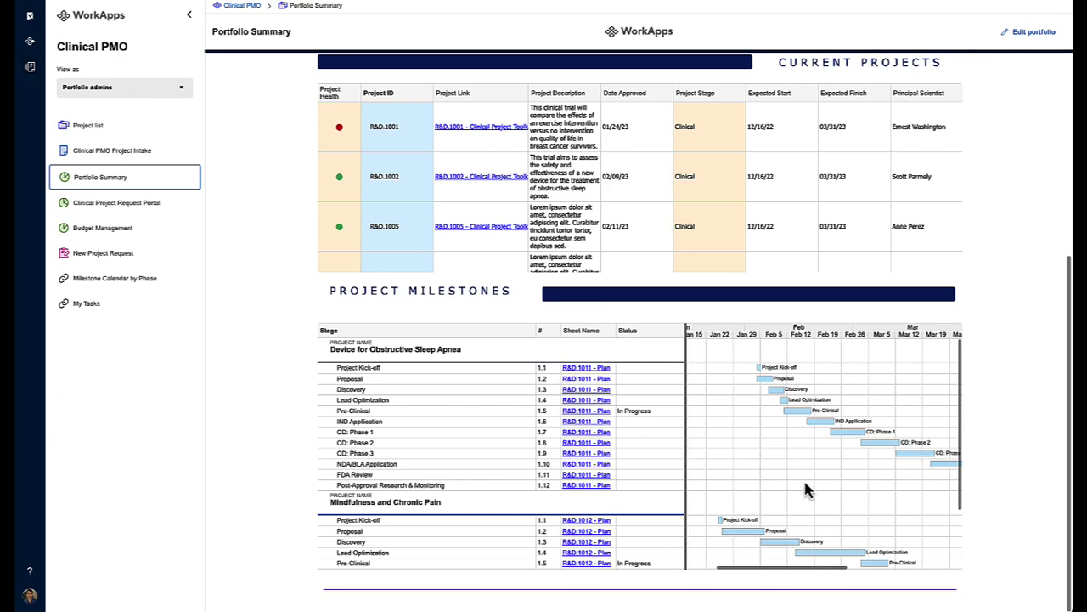
scroll(814, 493, "down", 2)
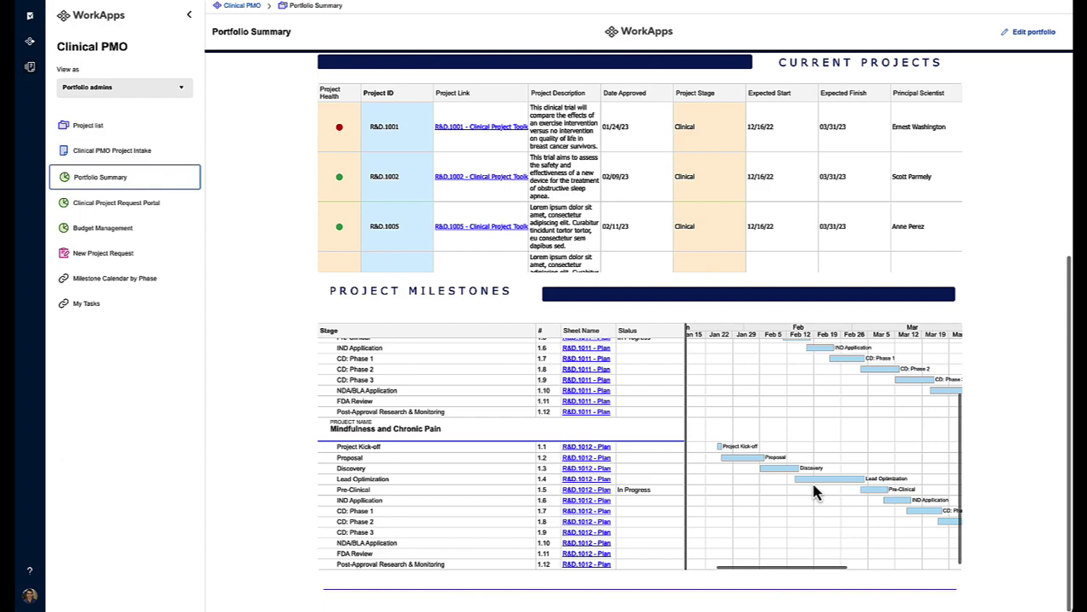
scroll(753, 461, "up", 2)
scroll(277, 285, "up", 1)
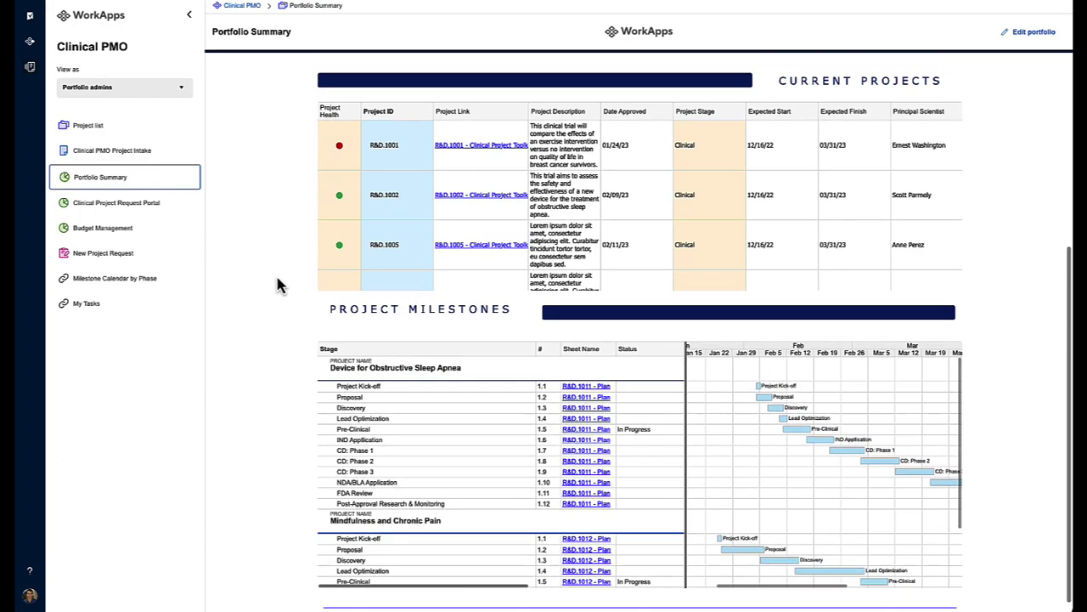
scroll(277, 285, "up", 6)
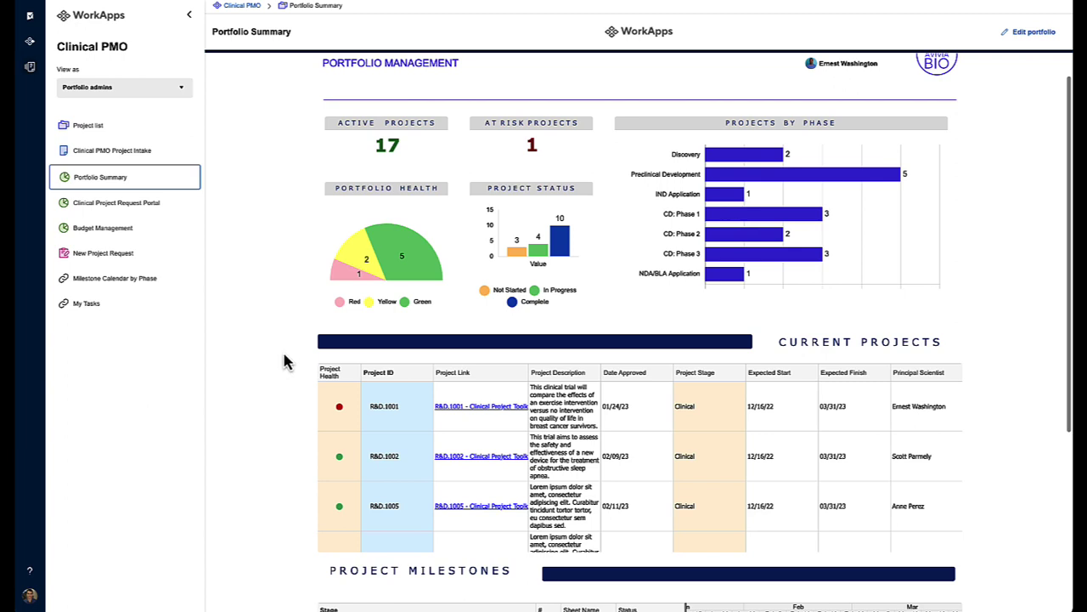
- Open the Milestone Calendar by Phase and look through its project phases from Project Kick-off to CD: Phase 1
left_click(149, 292)
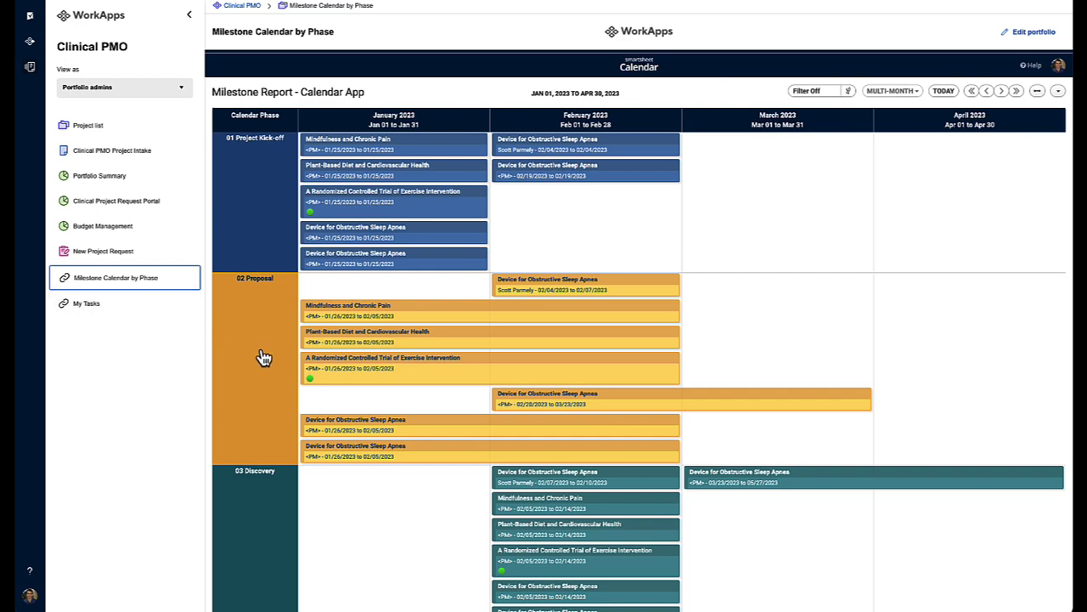
scroll(263, 357, "down", 5)
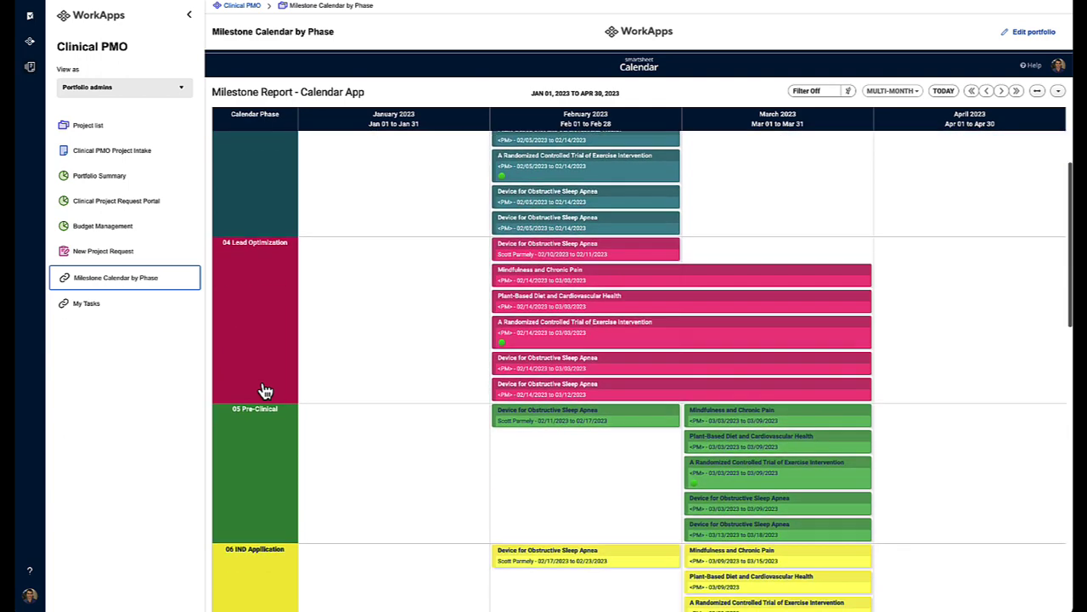
scroll(266, 391, "down", 3)
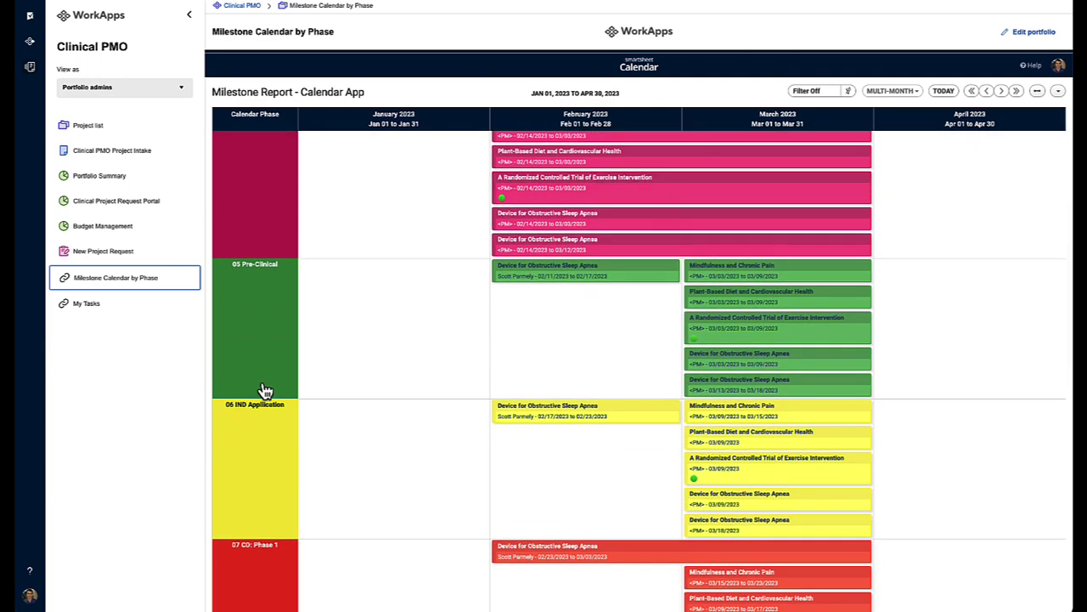
scroll(265, 391, "up", 1)
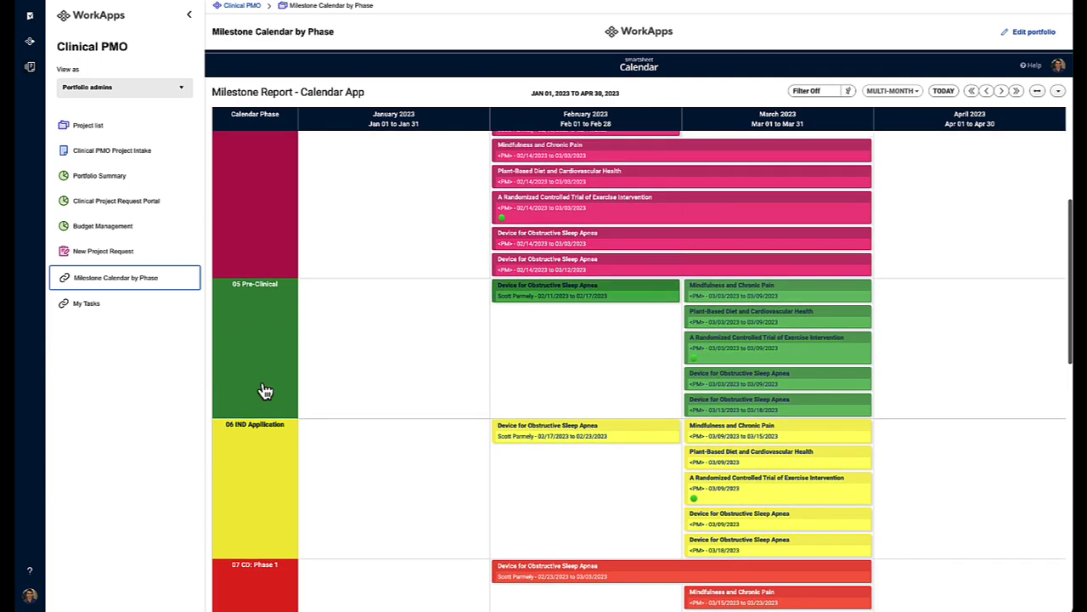
scroll(265, 391, "up", 2)
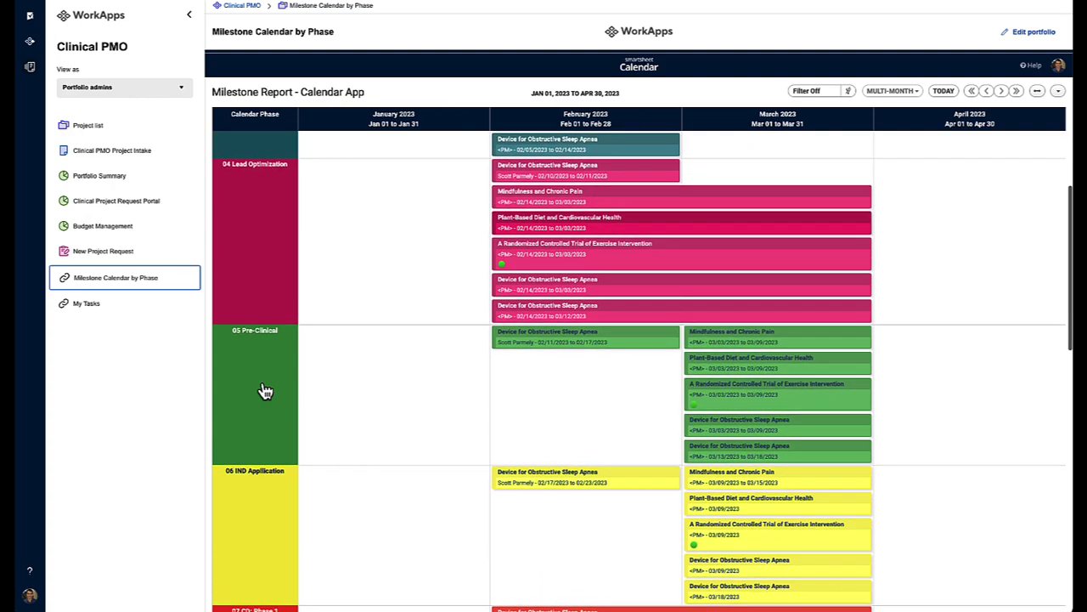
scroll(265, 391, "up", 5)
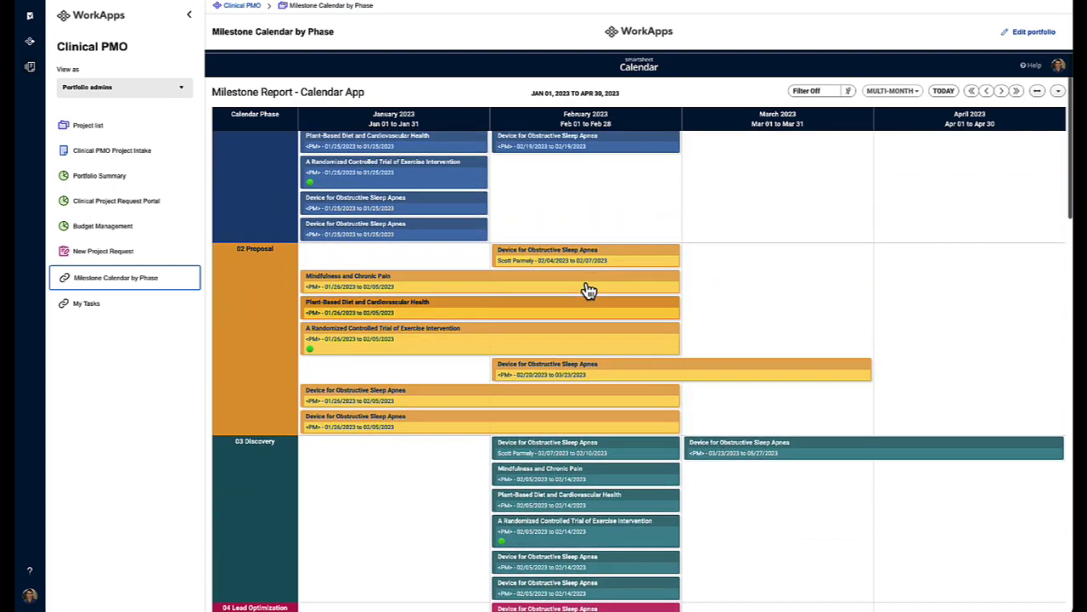
scroll(589, 291, "up", 2)
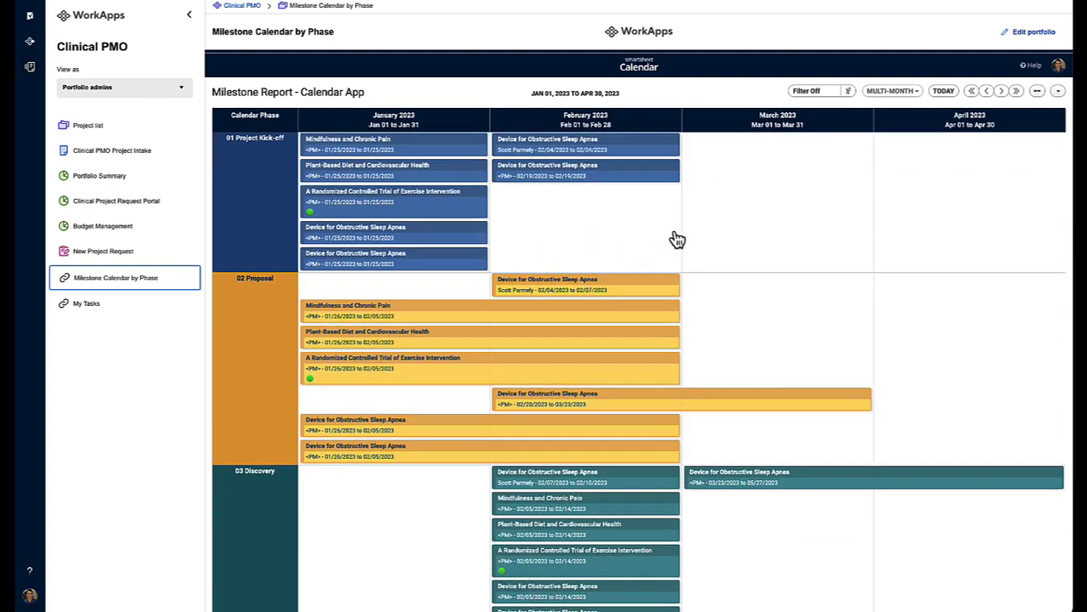
- Preview the milestone calendar by quarter and restore the multi-month view
left_click(916, 92)
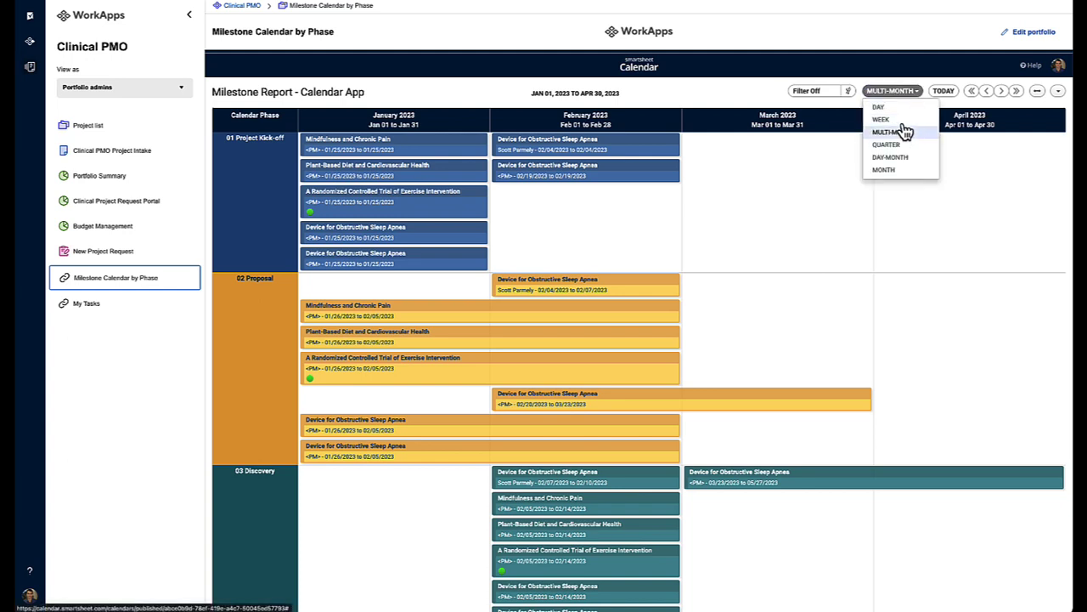
left_click(888, 146)
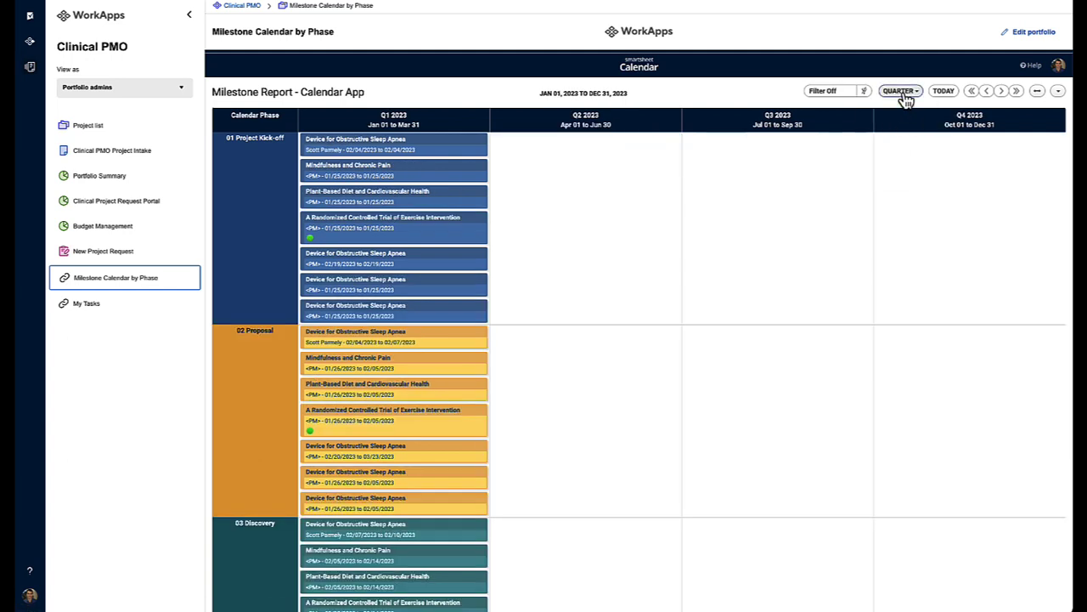
left_click(901, 92)
left_click(909, 132)
- Preview the milestone calendar by week and return to the multi-month view
left_click(892, 91)
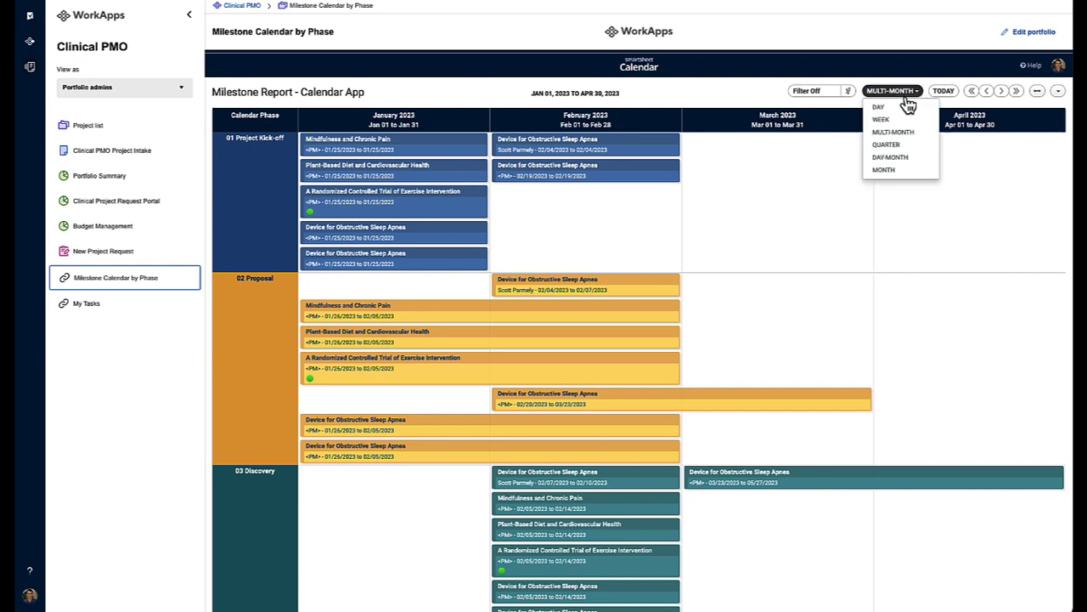
left_click(889, 123)
left_click(904, 91)
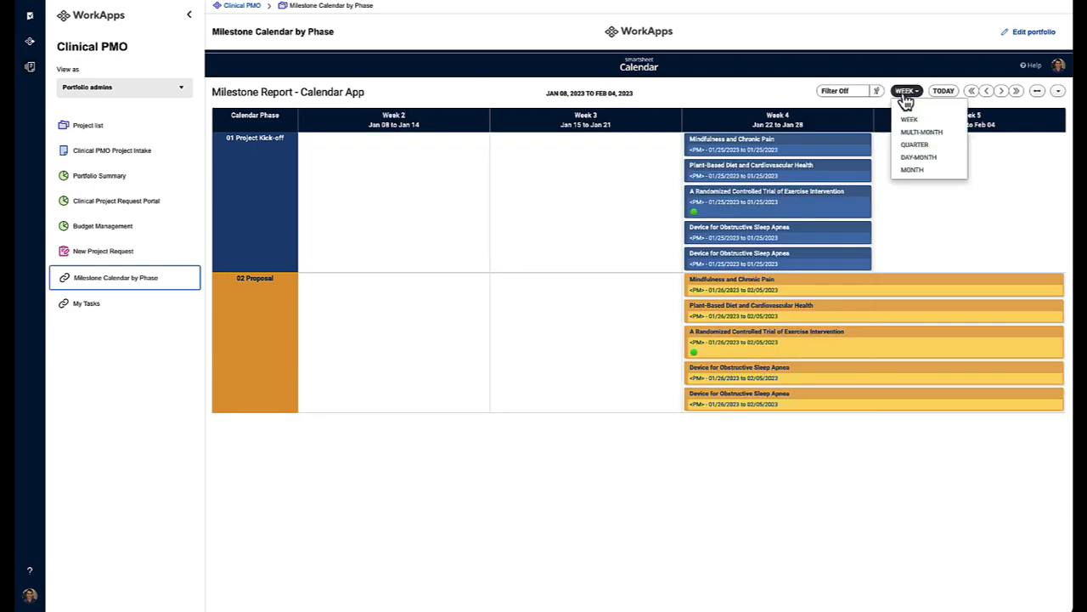
left_click(918, 136)
- View the details of the Exercise Intervention trial's Project Kick-off milestone in the calendar and close them
left_click(395, 202)
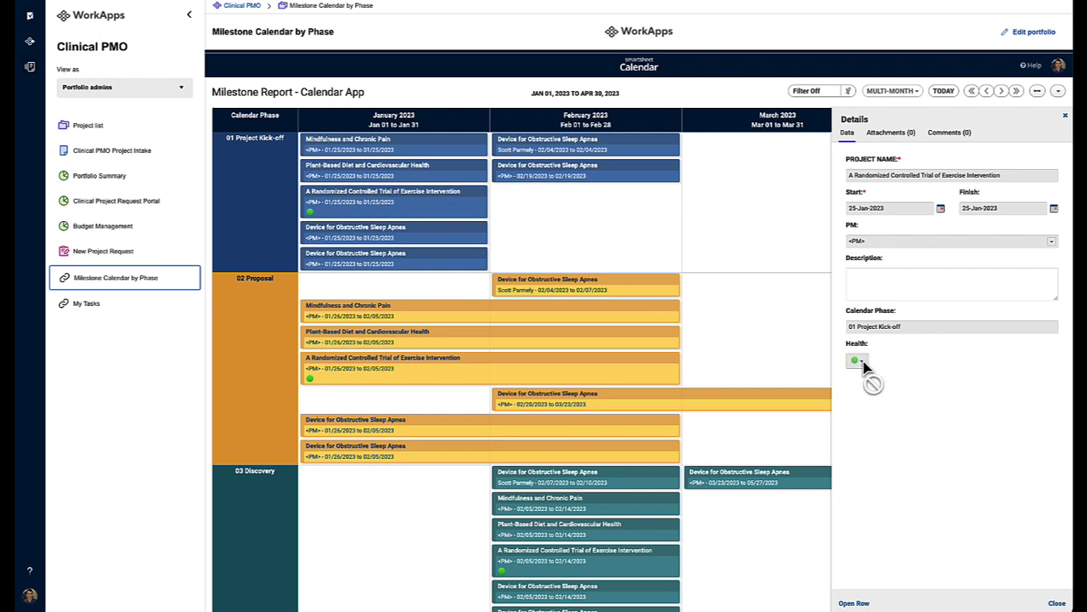
left_click(1066, 120)
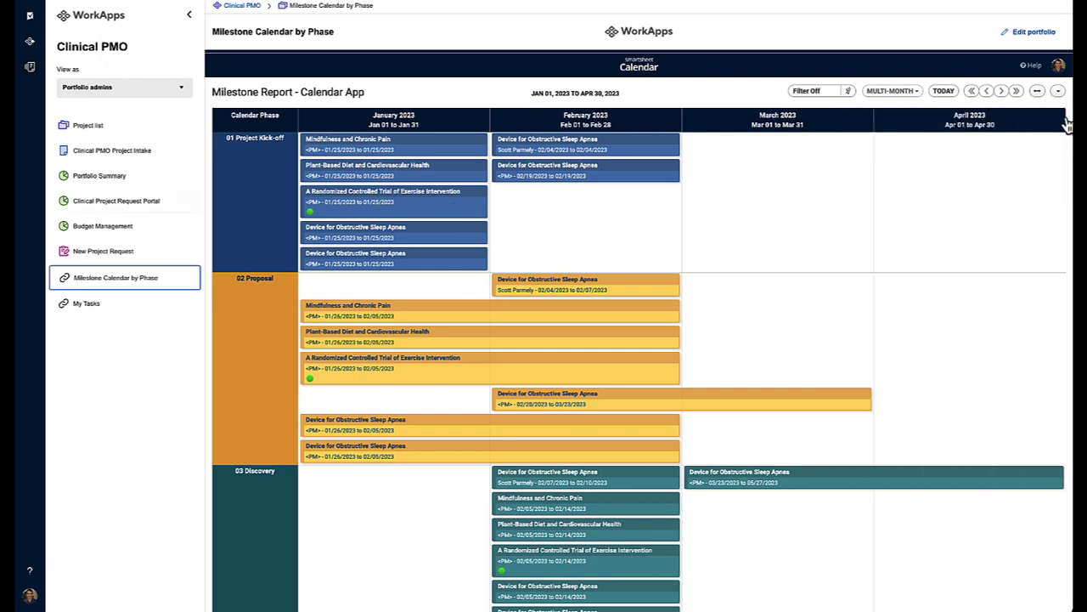
- View the Budget Management, Portfolio Summary and Clinical Project Request Portal dashboards in turn
left_click(87, 178)
left_click(106, 232)
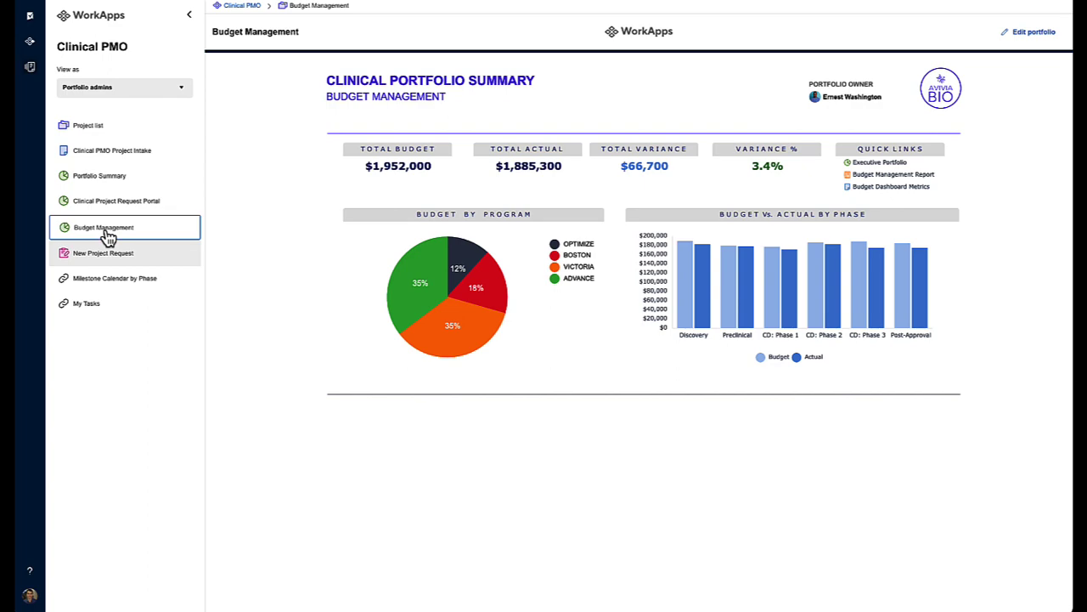
left_click(100, 178)
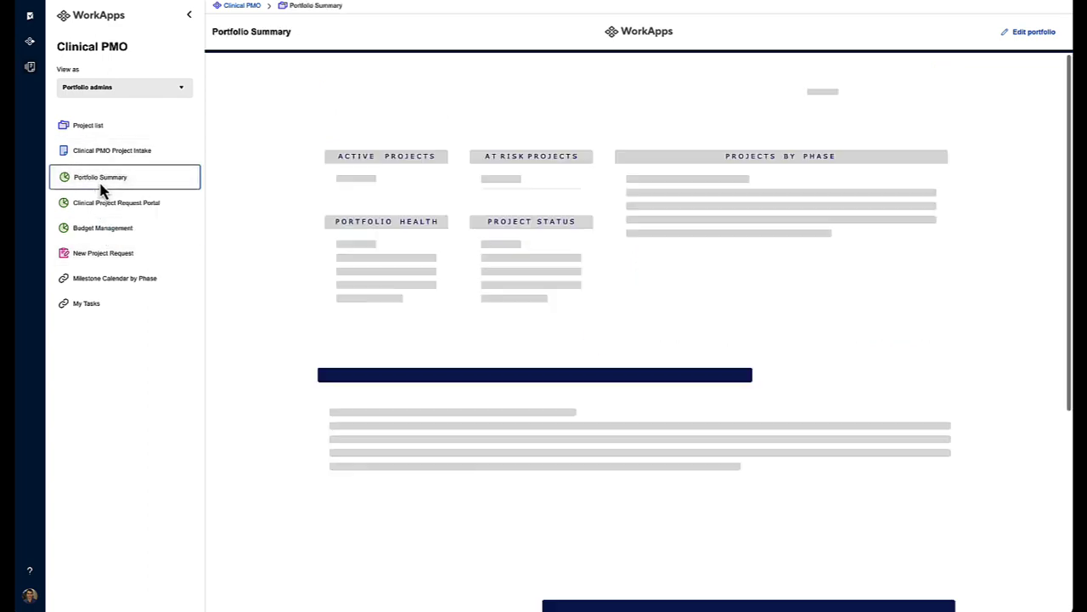
scroll(260, 315, "down", 3)
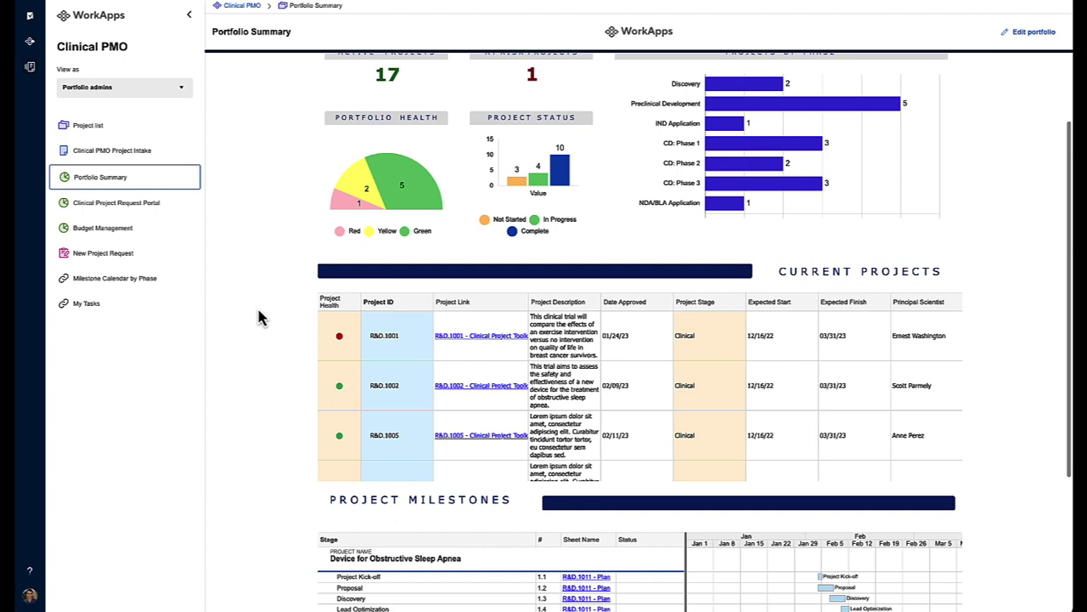
scroll(261, 318, "up", 2)
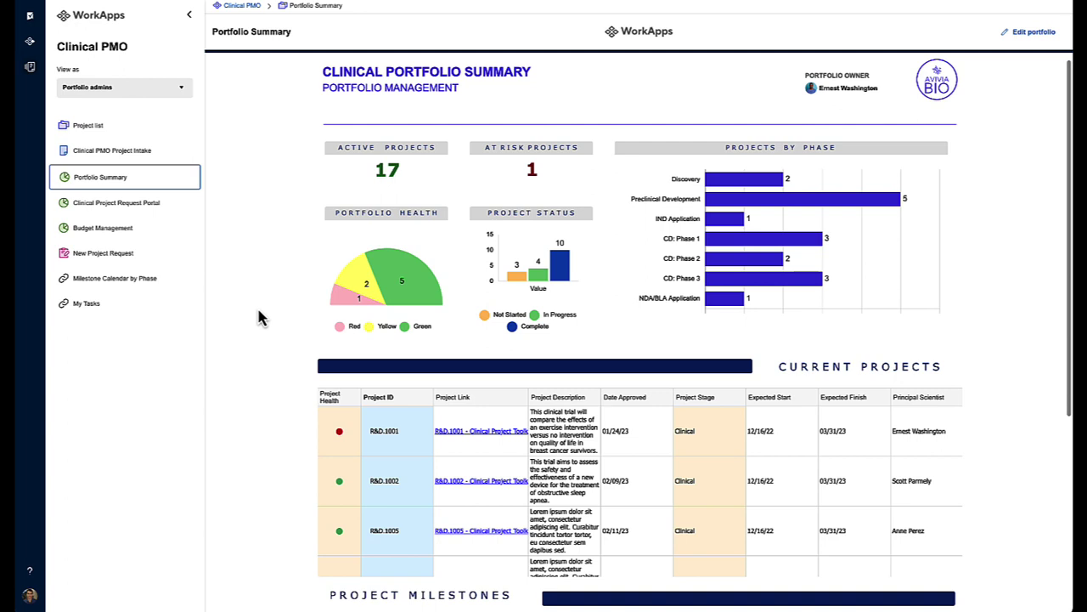
left_click(81, 206)
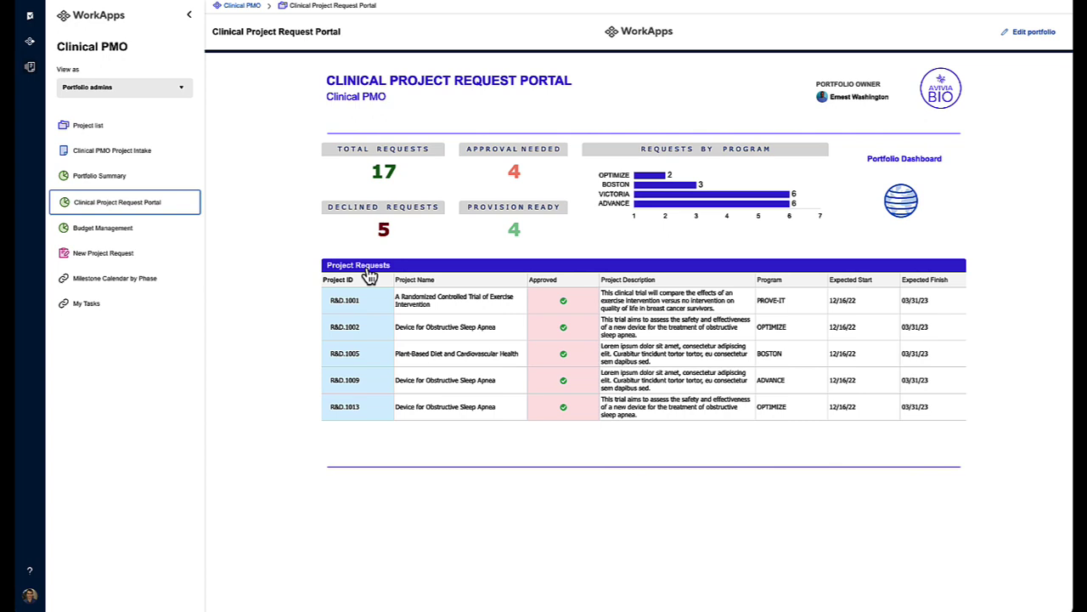
- Open the New Project Request form and choose a project requestor and the BOSTON program
left_click(95, 257)
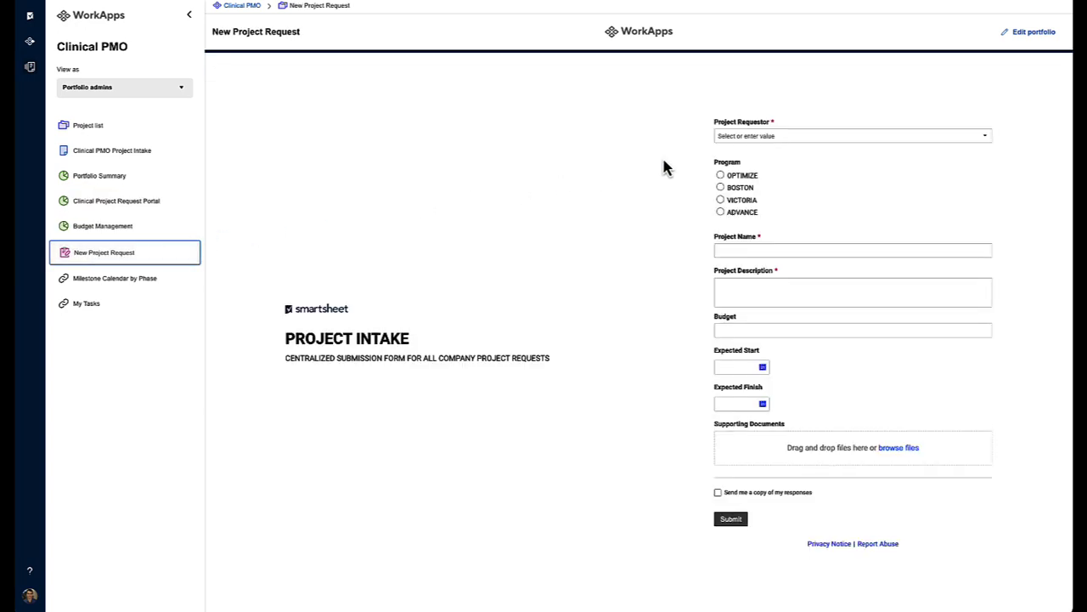
left_click(780, 143)
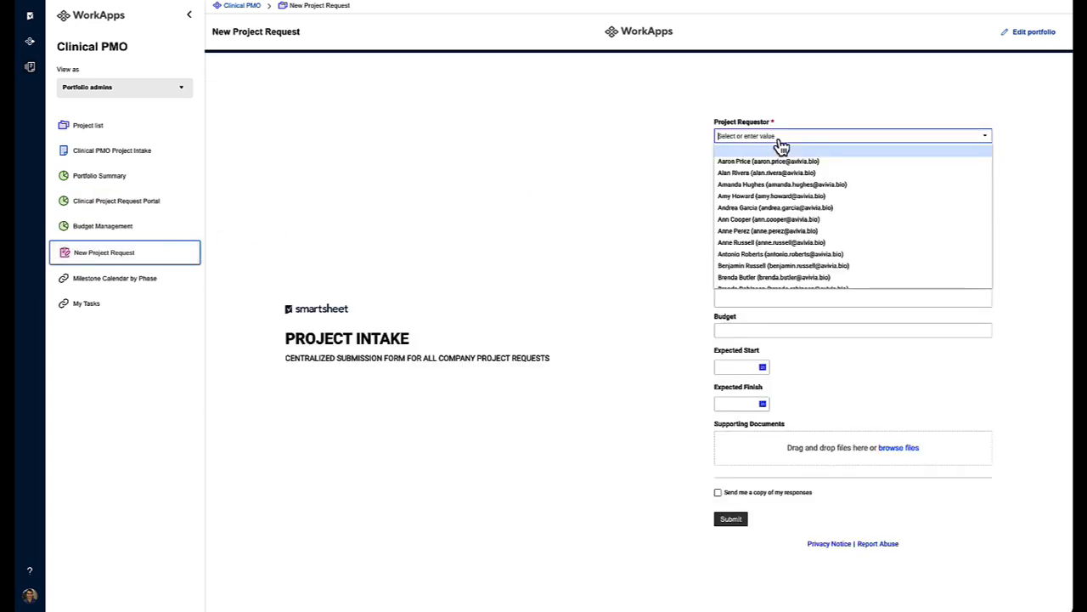
left_click(747, 219)
left_click(722, 189)
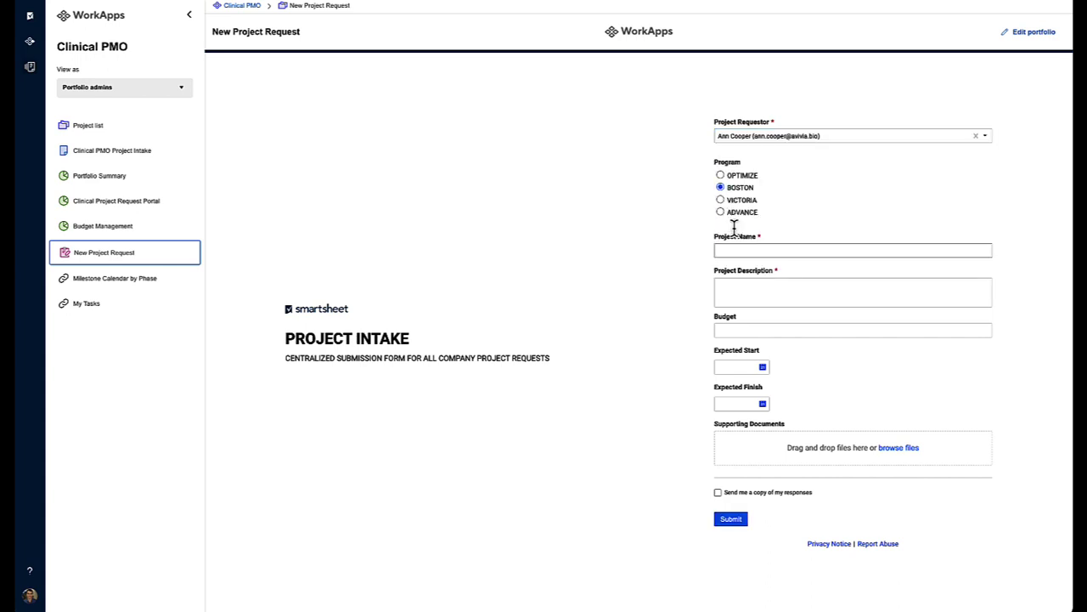
- Enter the project name "New Project", the description "Sample description" and a budget of 50000
left_click(742, 248)
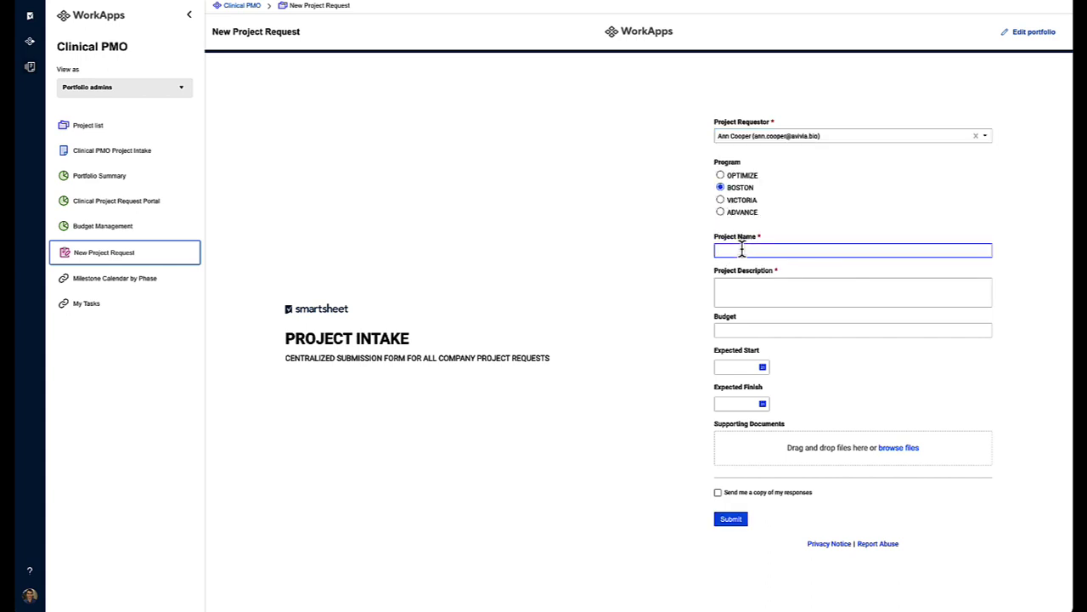
type("New Project")
left_click(773, 289)
type("Sample de")
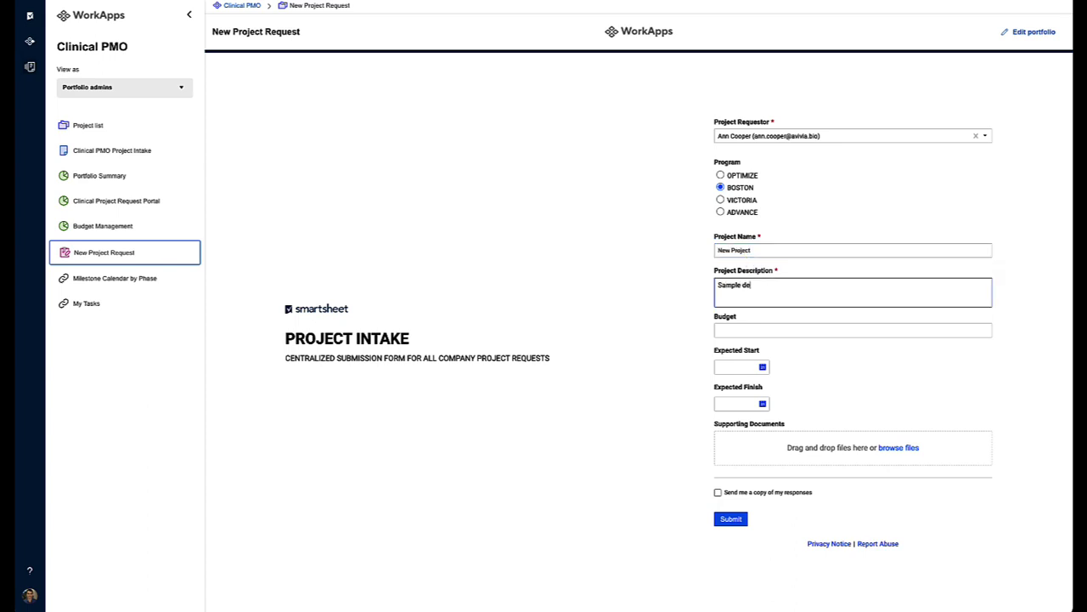
type("scription")
left_click(742, 331)
type("50000")
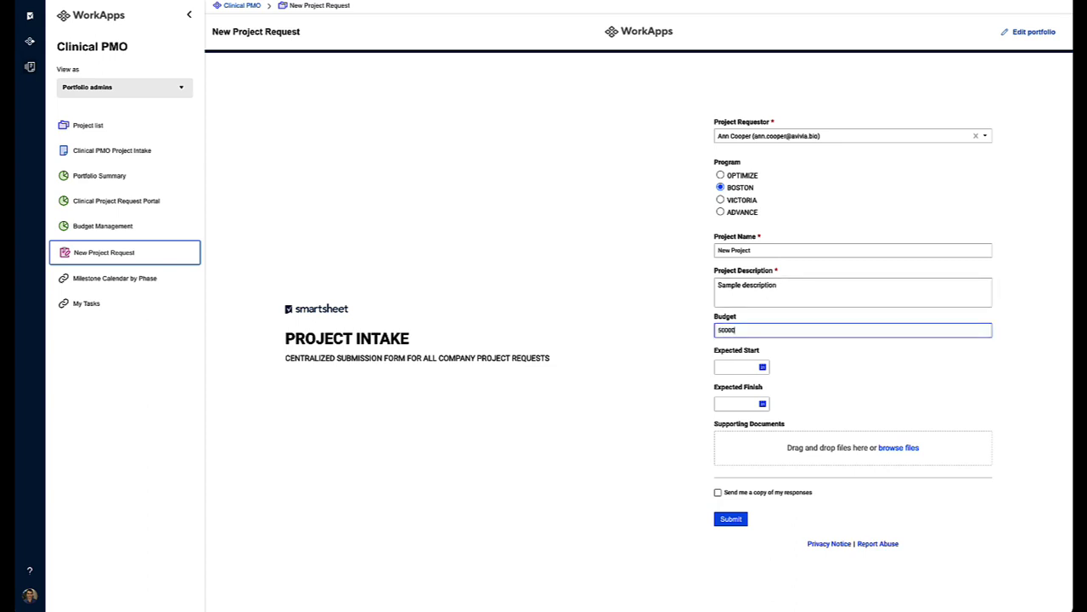
- Set the expected start to 02/11/2023 and the expected finish to 02/18/2023, and submit the project request
left_click(763, 367)
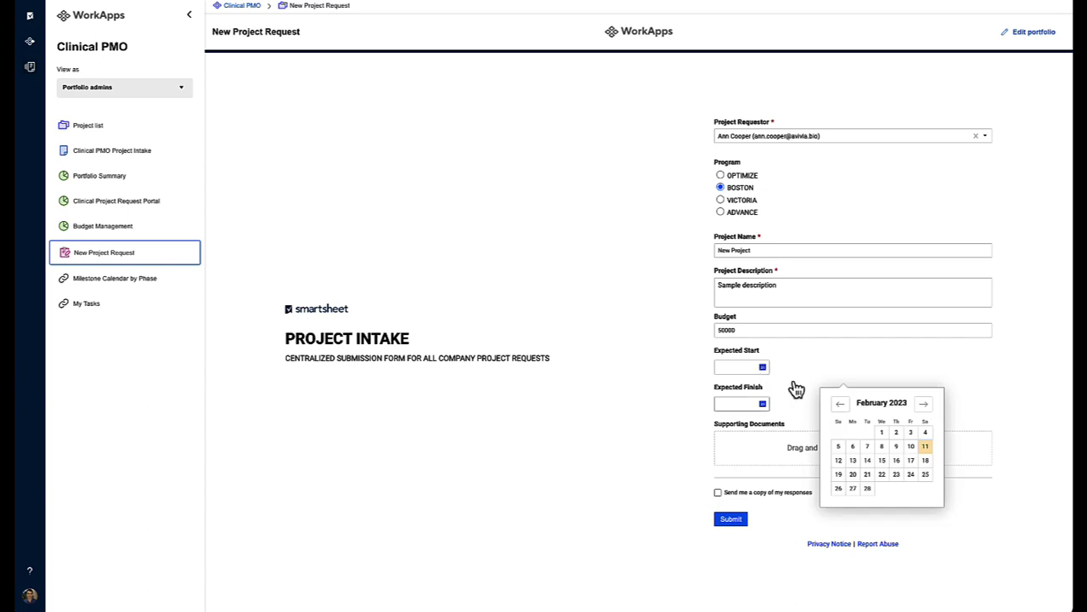
left_click(925, 450)
left_click(763, 404)
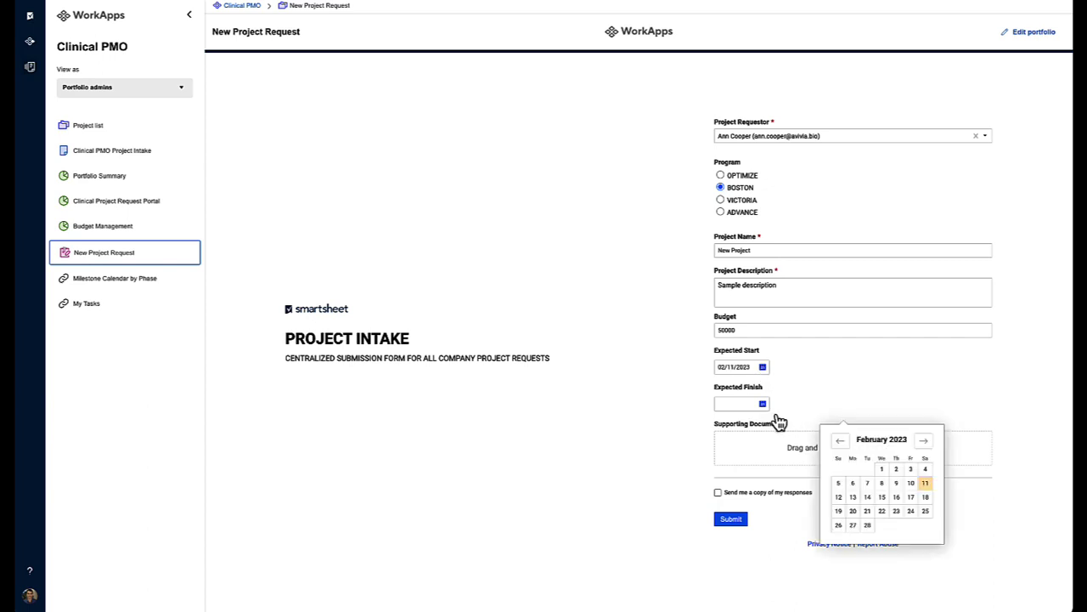
left_click(926, 500)
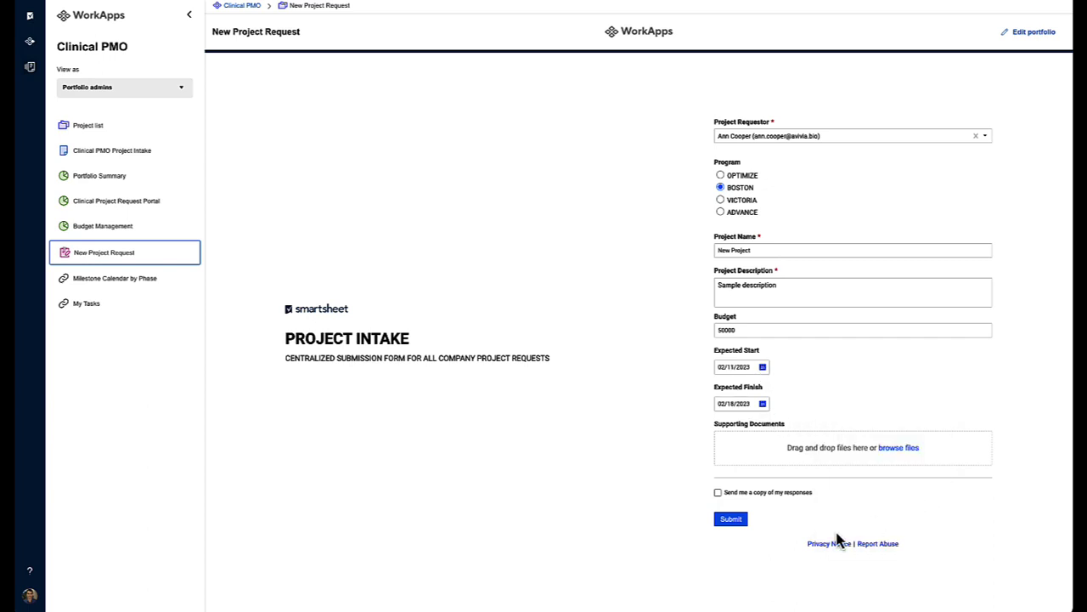
left_click(730, 522)
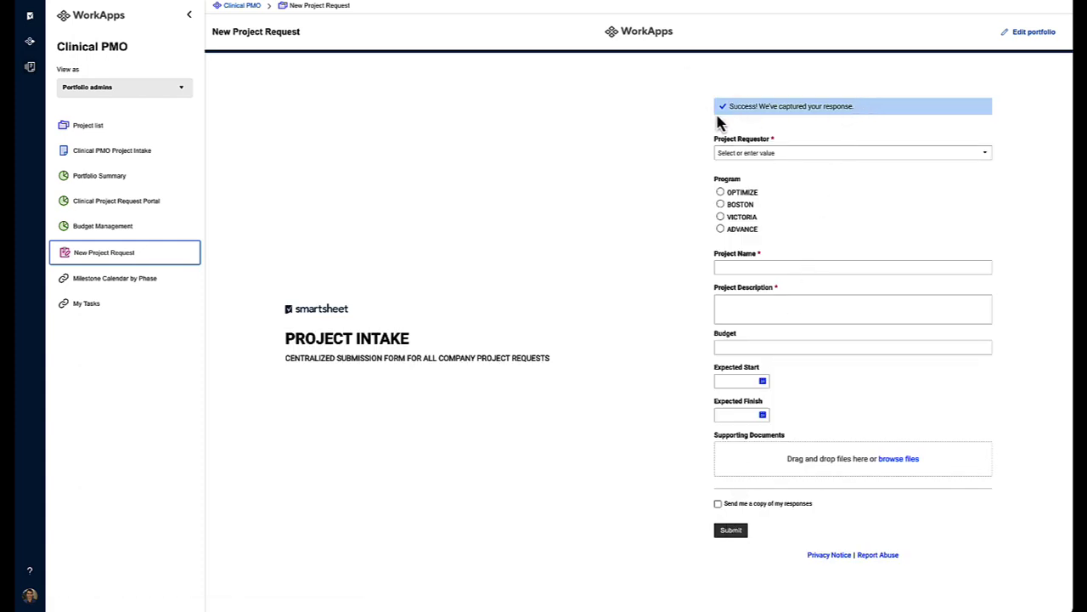
- Open the Clinical PMO Project Intake sheet and assign a principal scientist to the New Project row
left_click(123, 153)
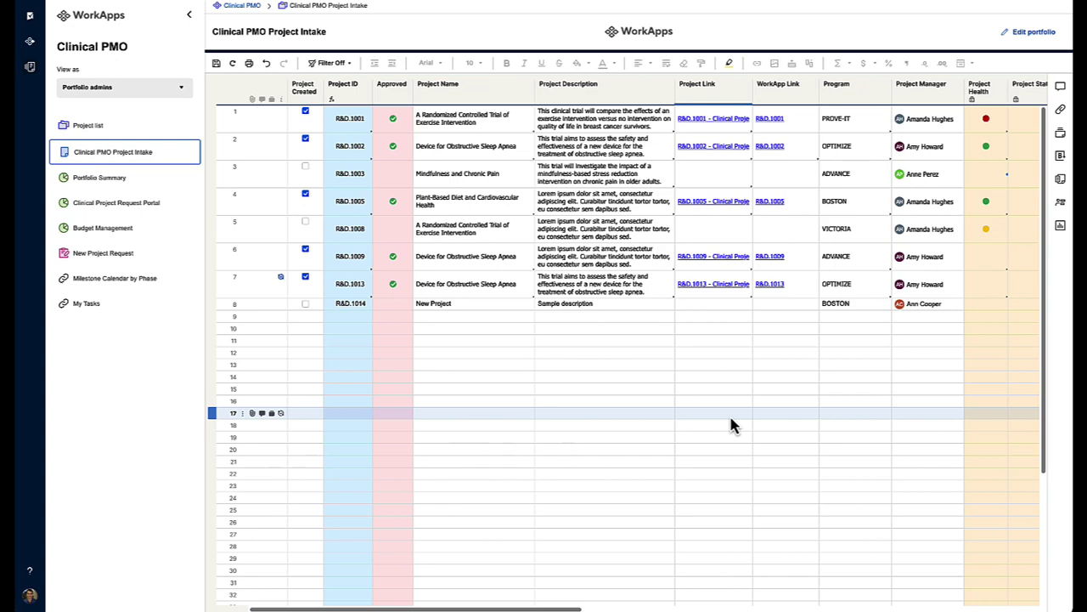
scroll(724, 318, "right", 10)
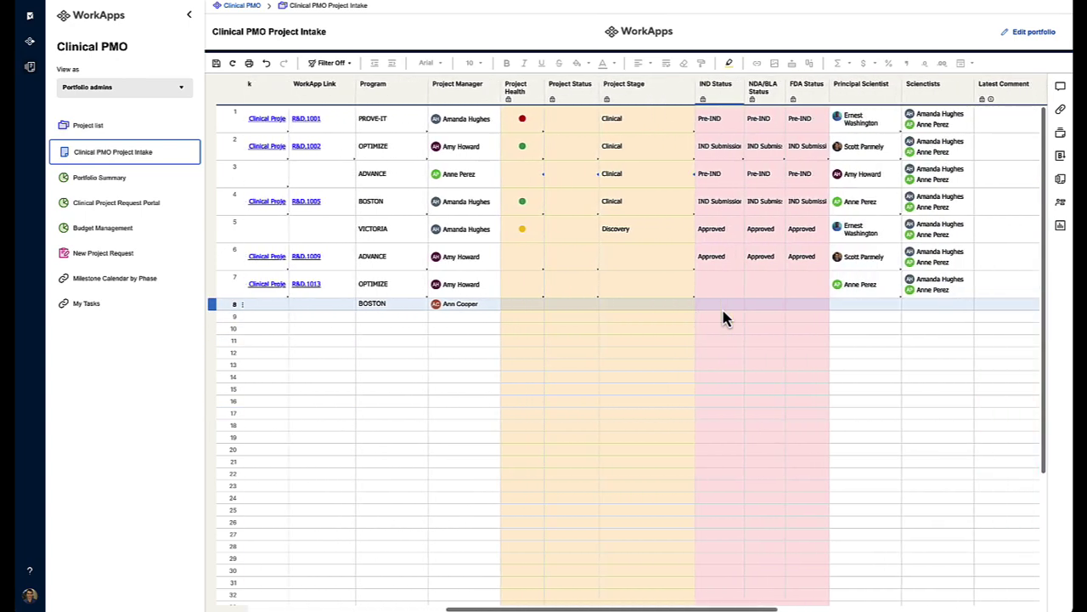
scroll(727, 313, "right", 3)
left_click(745, 305)
left_click(779, 304)
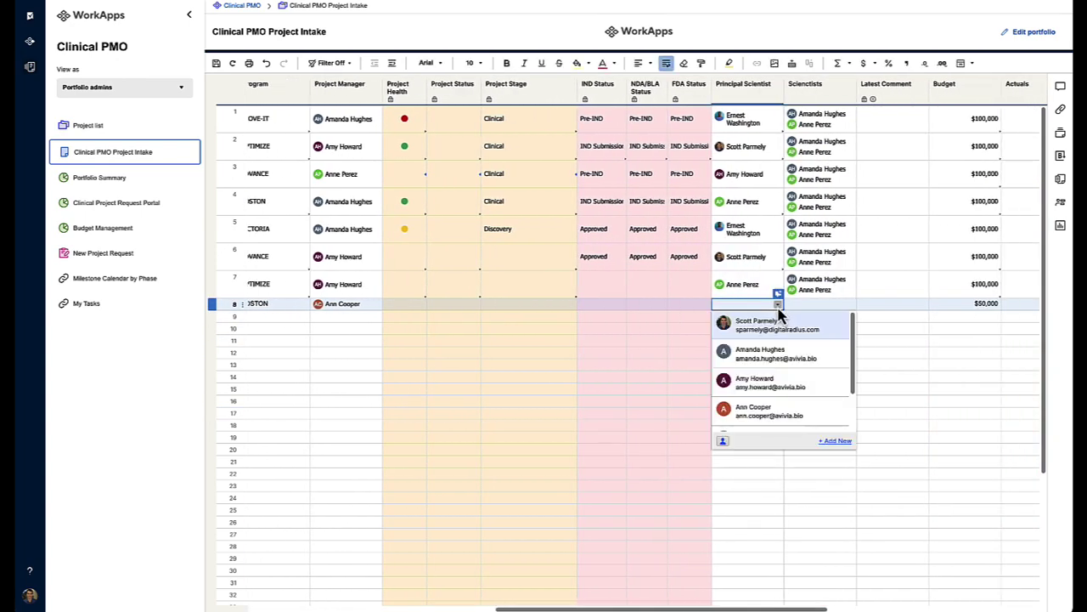
left_click(764, 325)
- Assign two scientists to the New Project row in the intake sheet
left_click(814, 309)
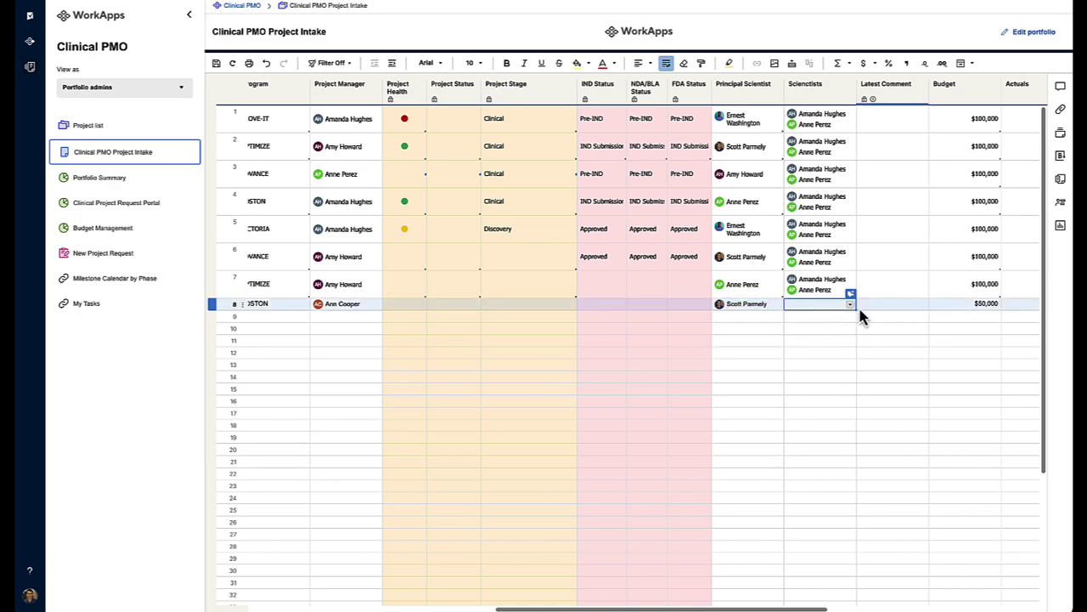
left_click(850, 304)
left_click(829, 360)
left_click(830, 389)
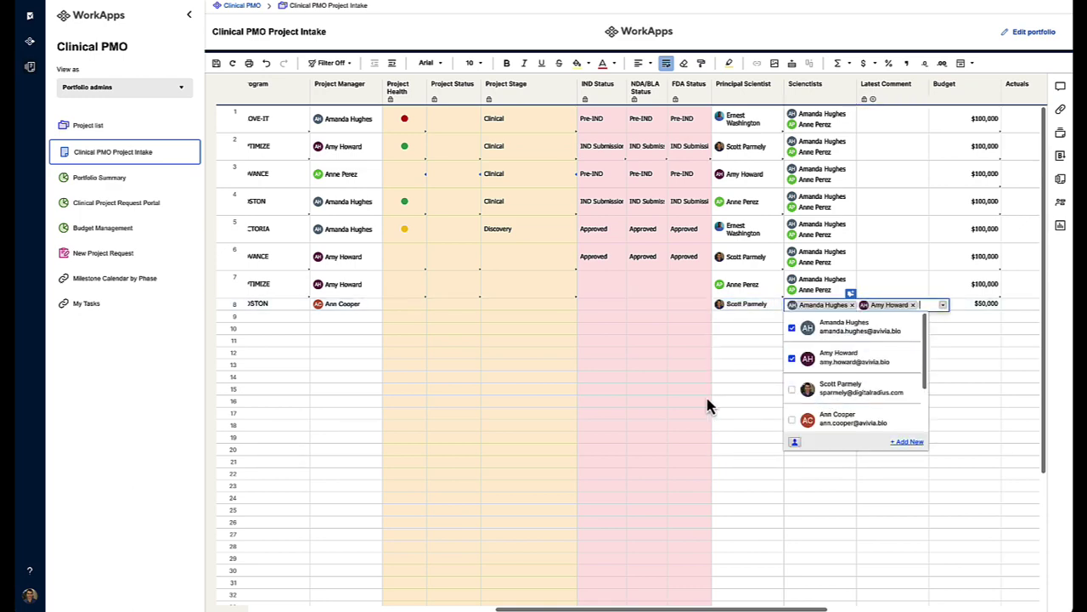
left_click(710, 406)
- View the conversations for the New Project row and close them
scroll(546, 335, "left", 10)
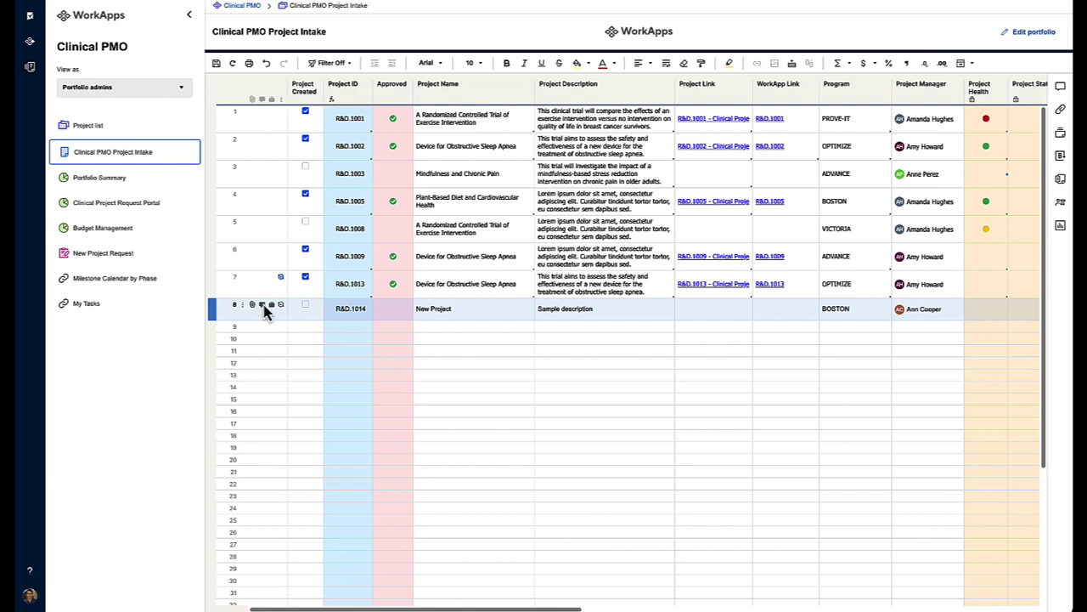
left_click(262, 305)
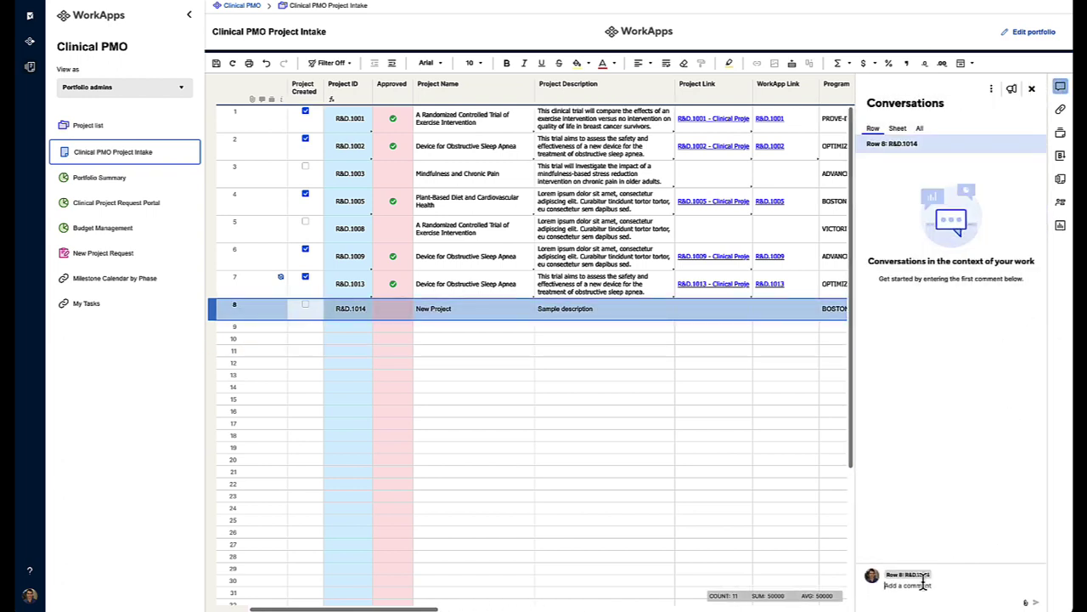
left_click(483, 371)
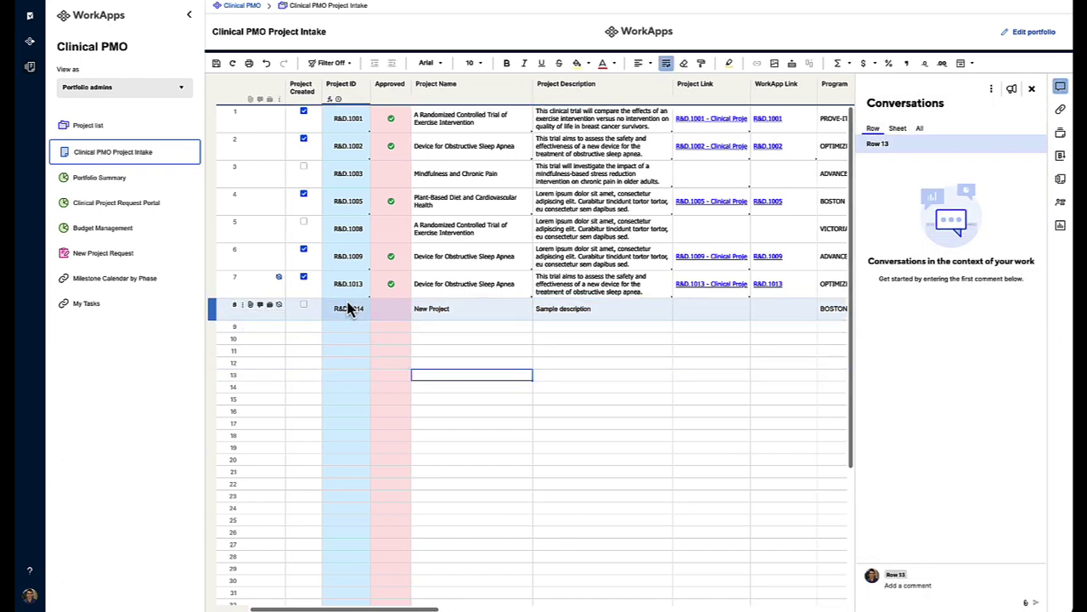
left_click(712, 362)
left_click(1032, 89)
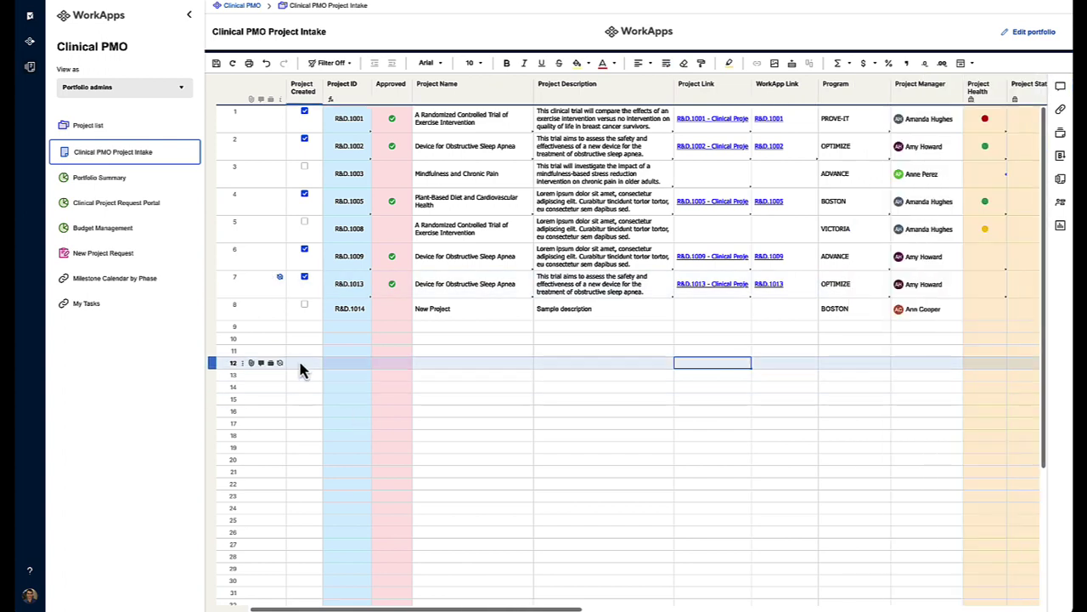
- Set the New Project row's approval to Yes and save the intake sheet
left_click(392, 313)
left_click(406, 308)
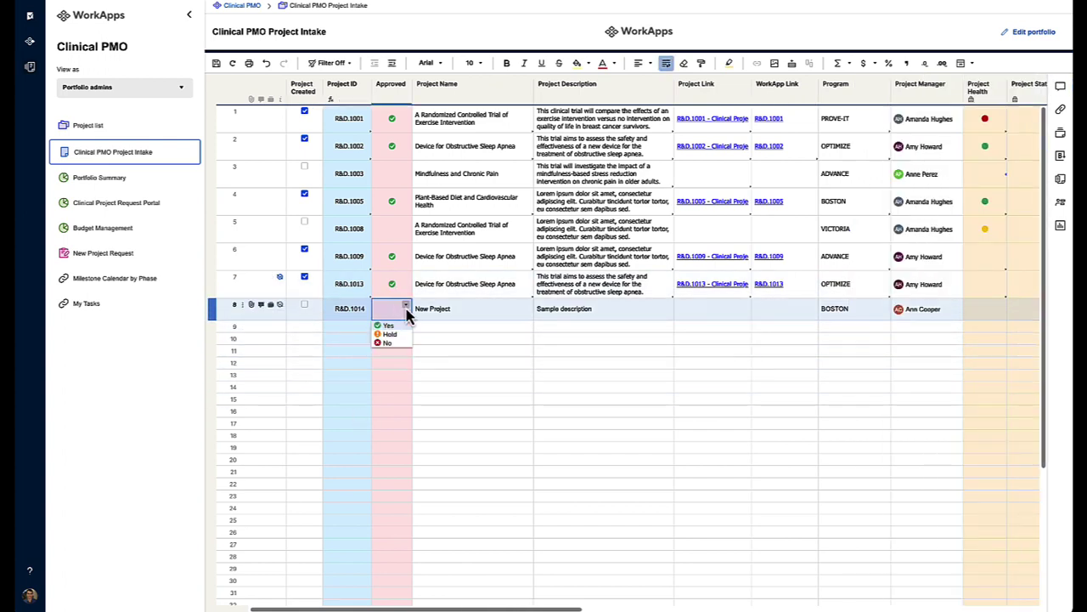
left_click(389, 326)
left_click(507, 401)
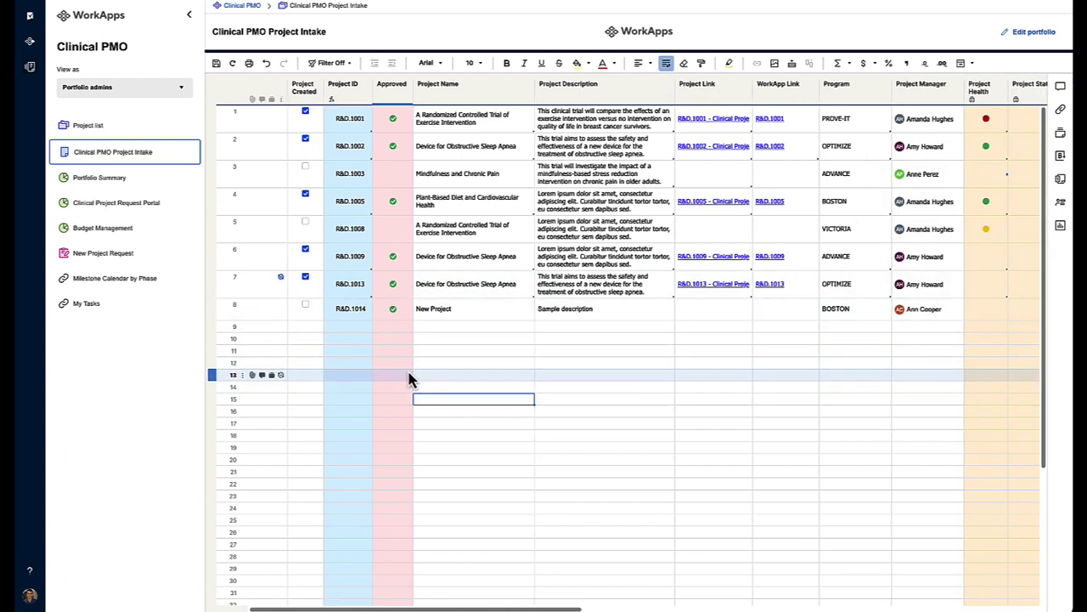
left_click(216, 63)
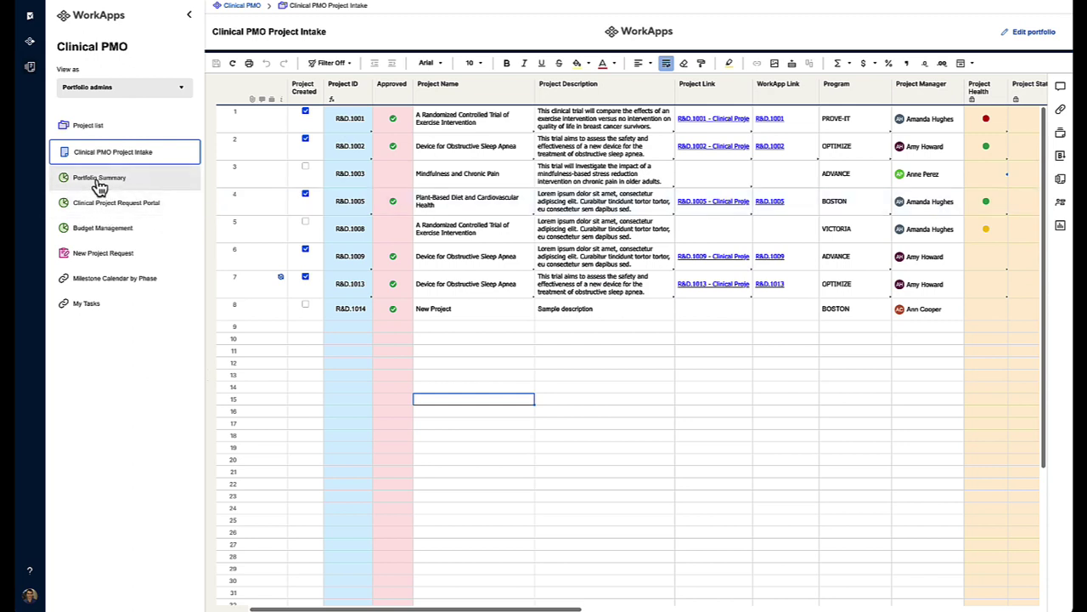
- Open the R&D.1001 project dashboard from the intake sheet and examine its milestone activities and Gantt timeline
left_click(727, 122)
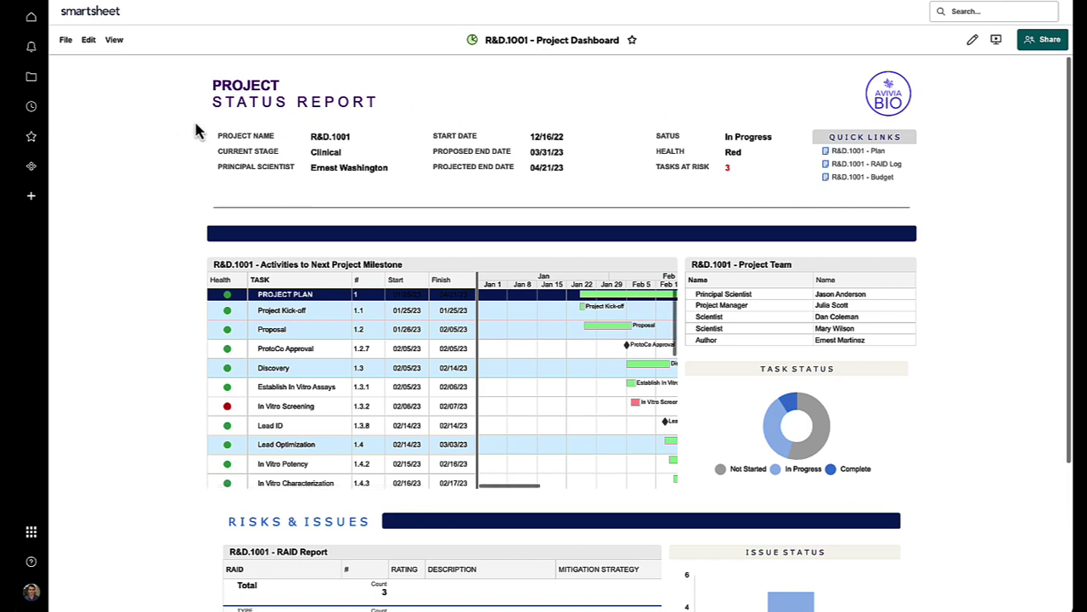
scroll(136, 269, "down", 3)
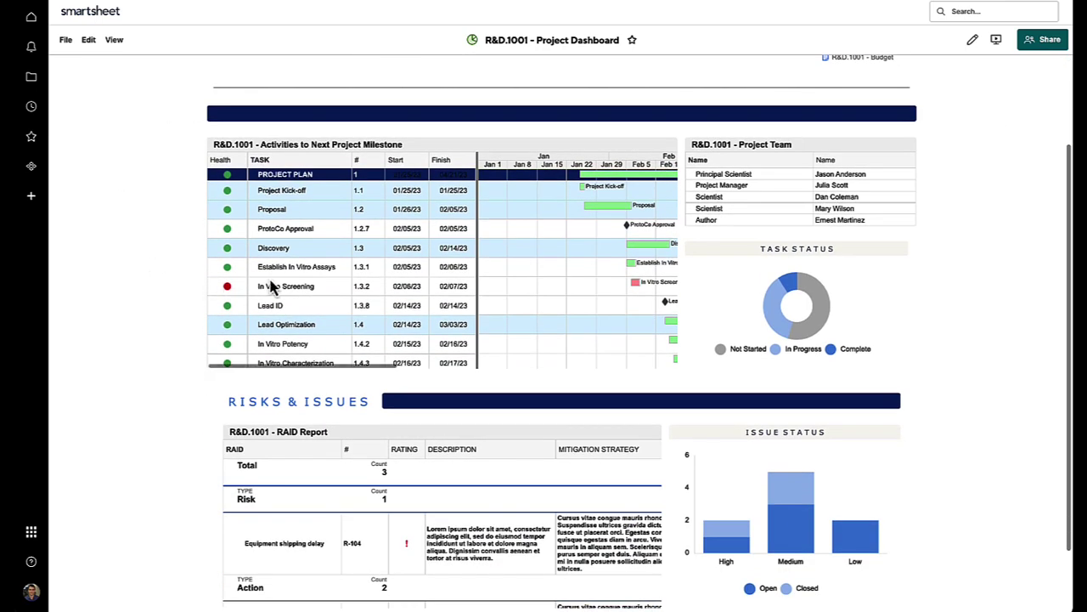
scroll(272, 286, "down", 5)
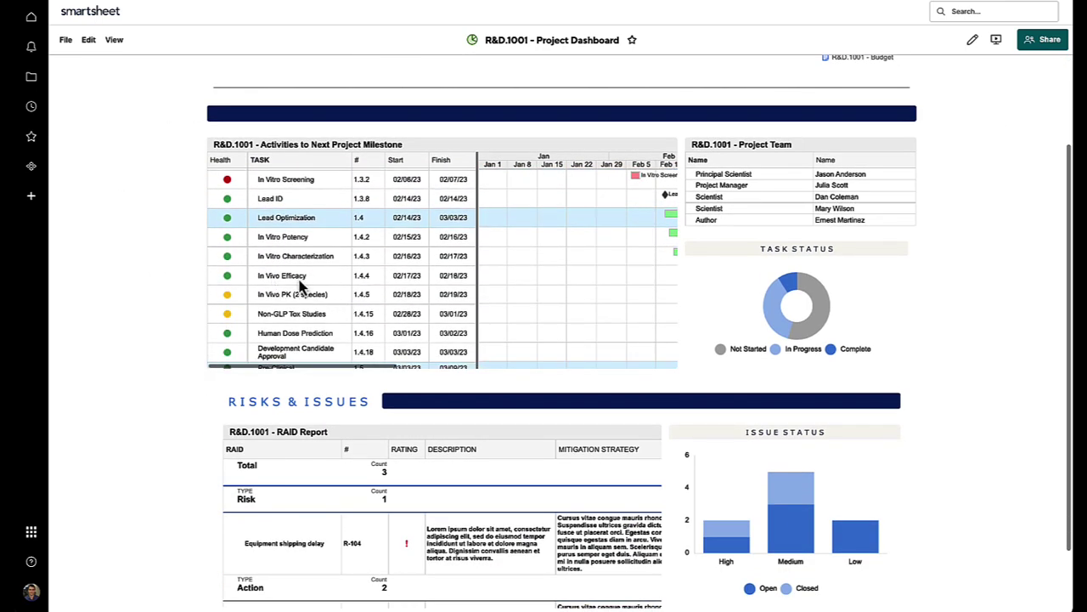
scroll(297, 289, "down", 8)
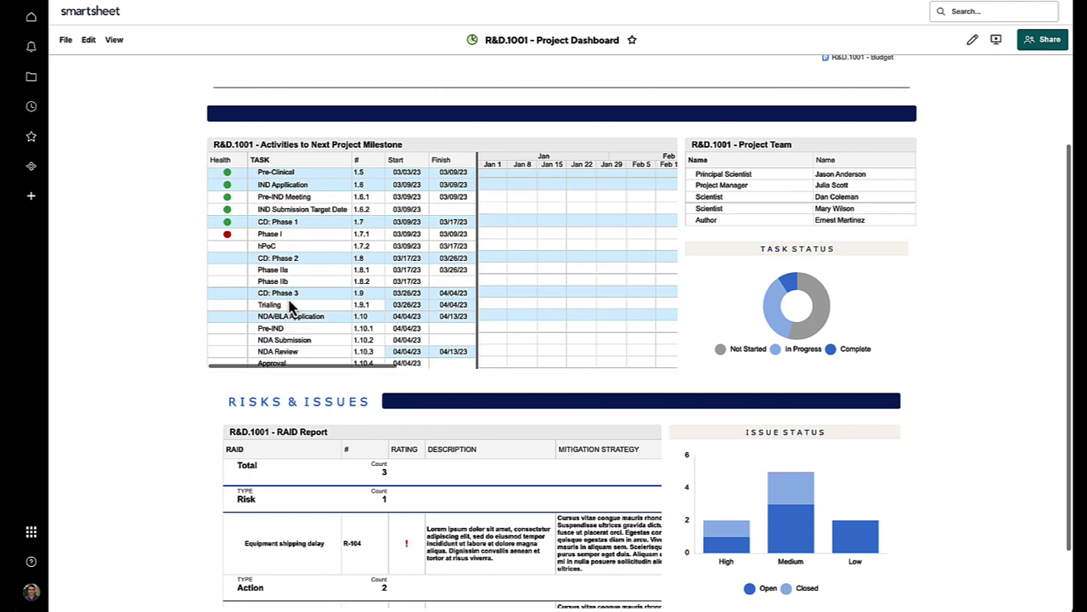
scroll(289, 308, "down", 4)
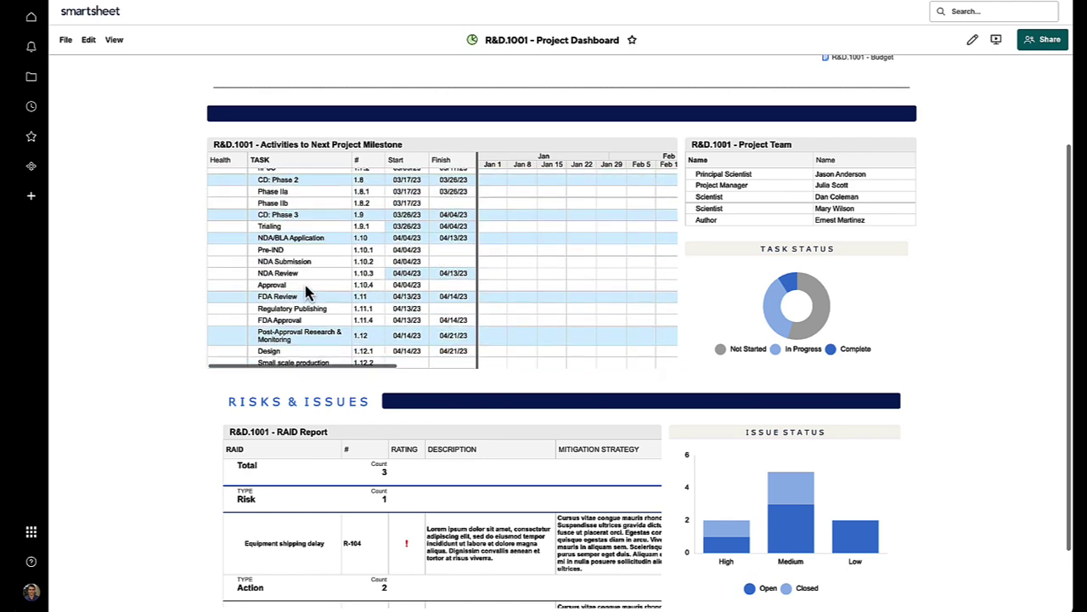
scroll(307, 291, "up", 15)
scroll(566, 304, "right", 5)
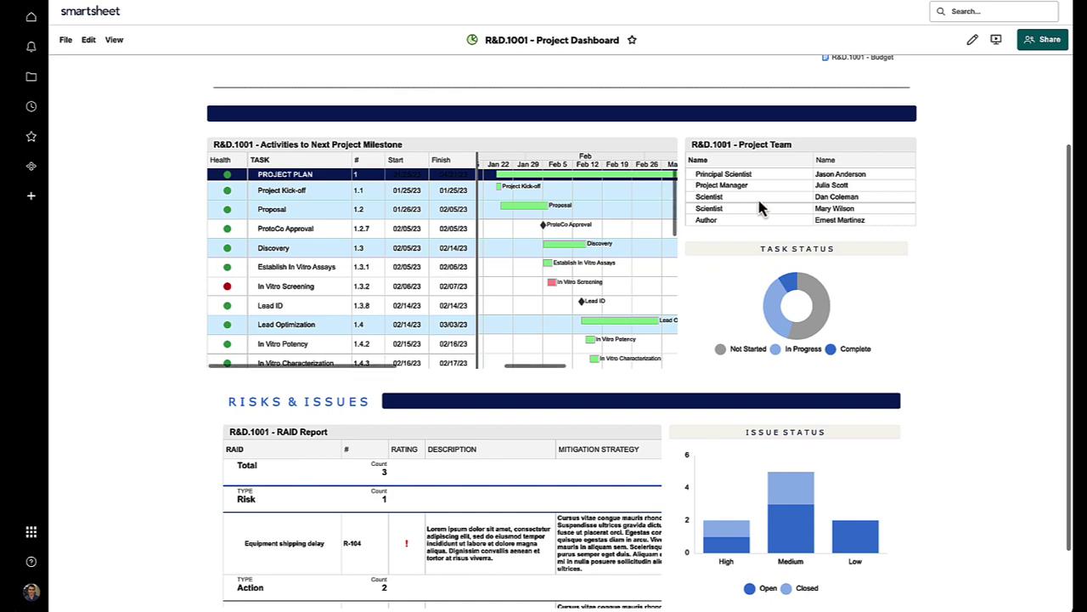
- Review the project team, task status, RAID report, issue status and quick links on the R&D.1001 dashboard
scroll(758, 208, "down", 1)
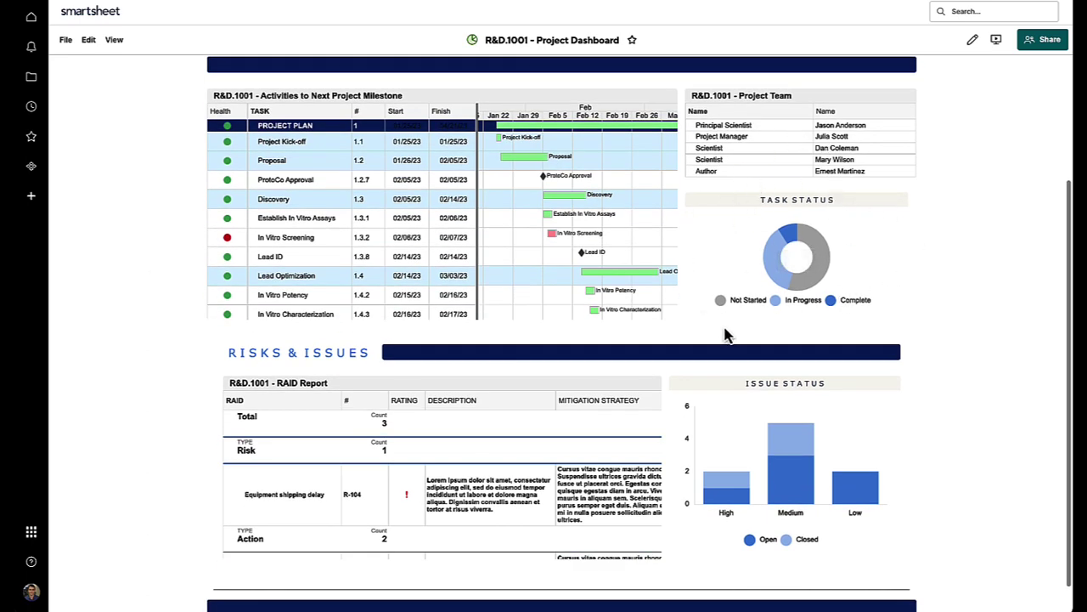
scroll(143, 270, "down", 1)
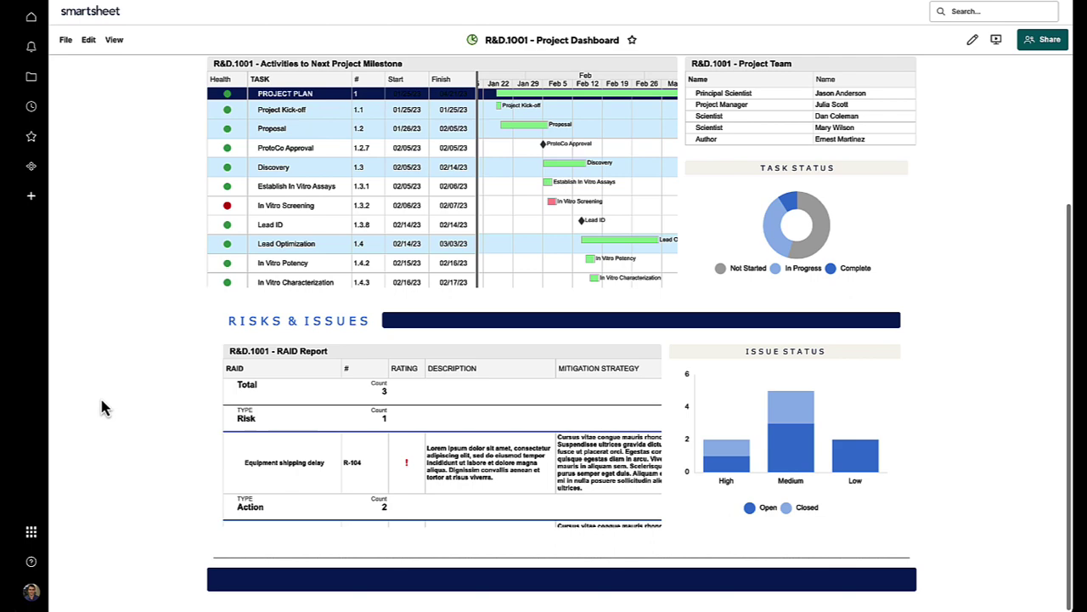
scroll(123, 340, "up", 3)
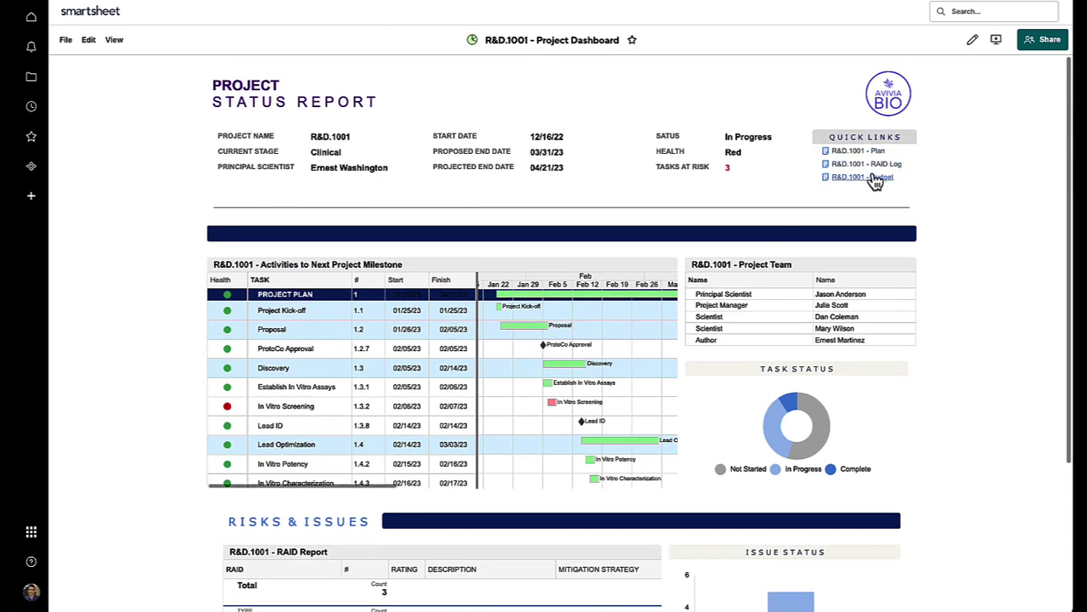
scroll(1028, 423, "down", 2)
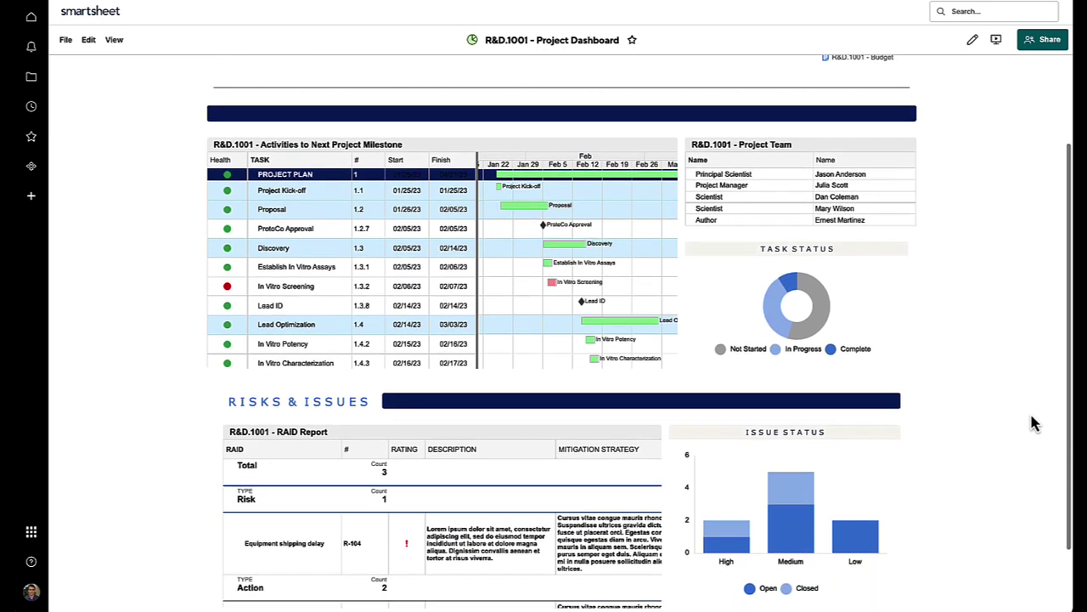
scroll(134, 445, "down", 1)
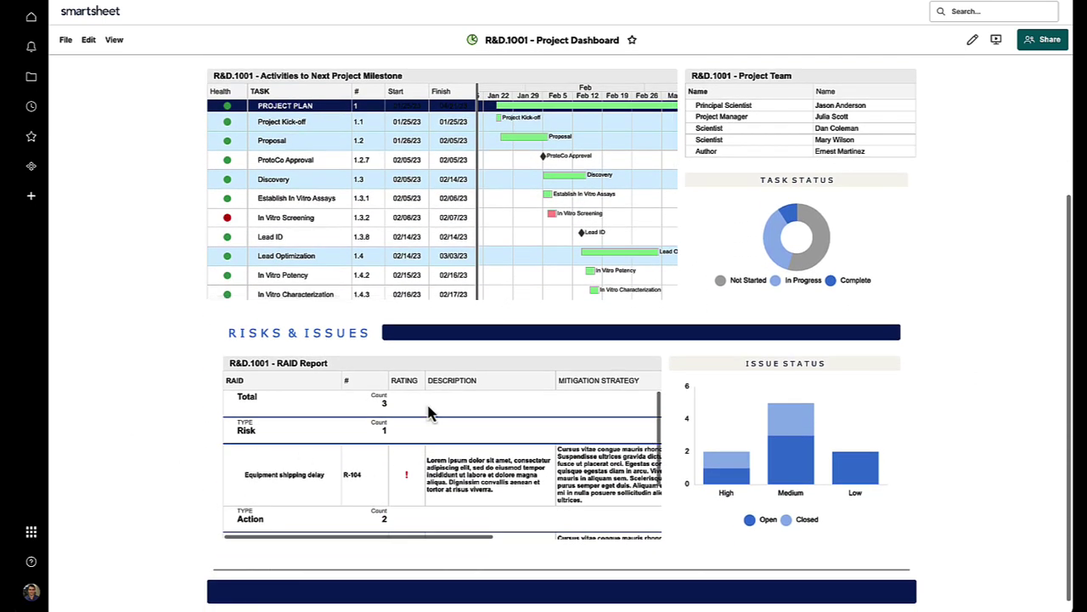
scroll(280, 370, "up", 3)
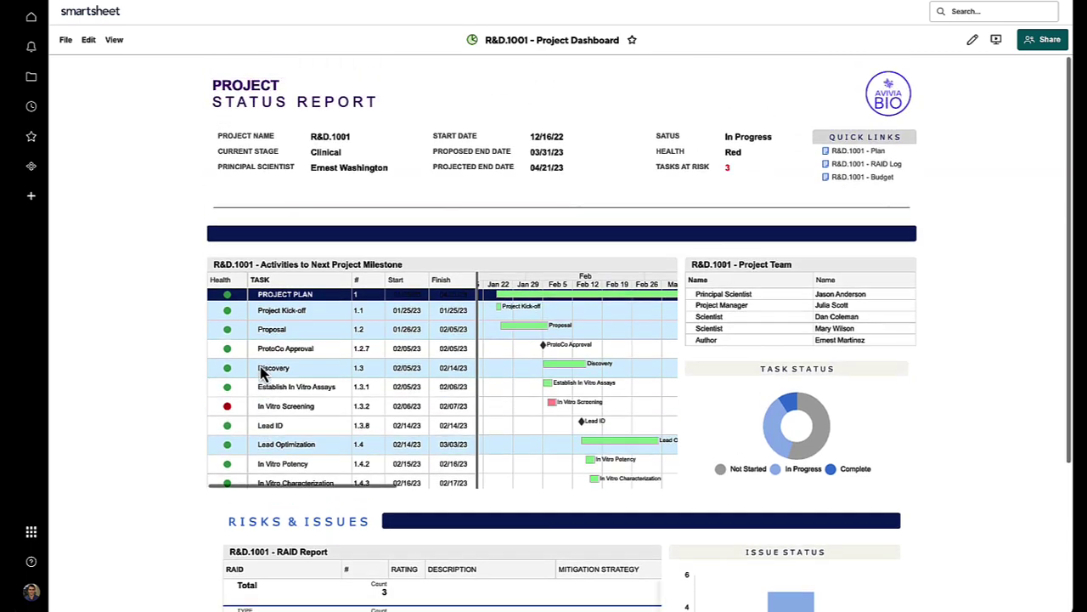
- Open the R&D.1001 project plan and widen the grid beside the Gantt chart to show the Planned Start column
left_click(859, 151)
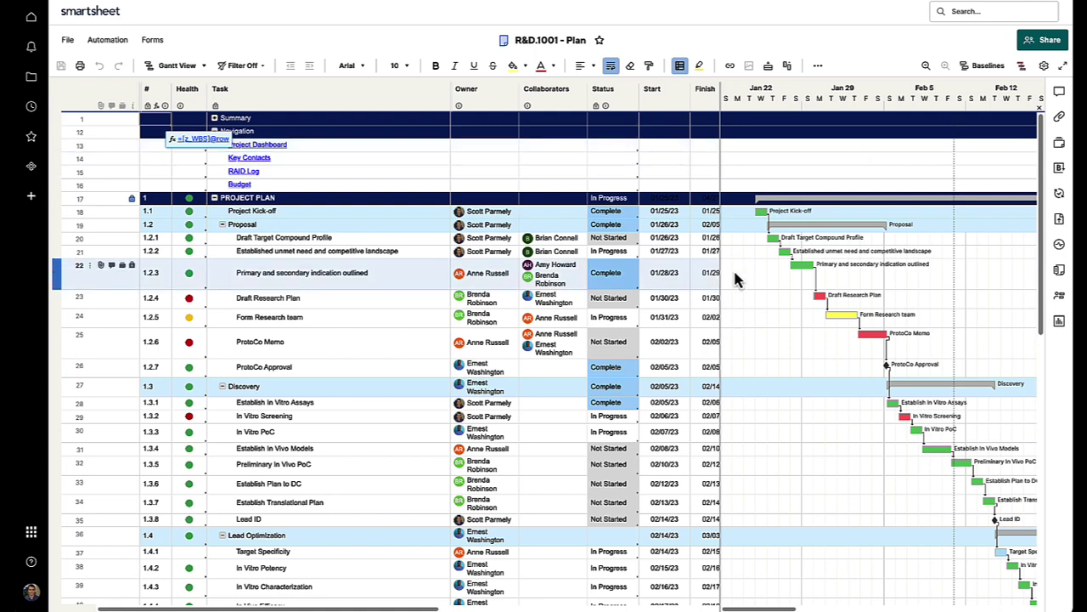
left_click_drag(762, 286, 791, 287)
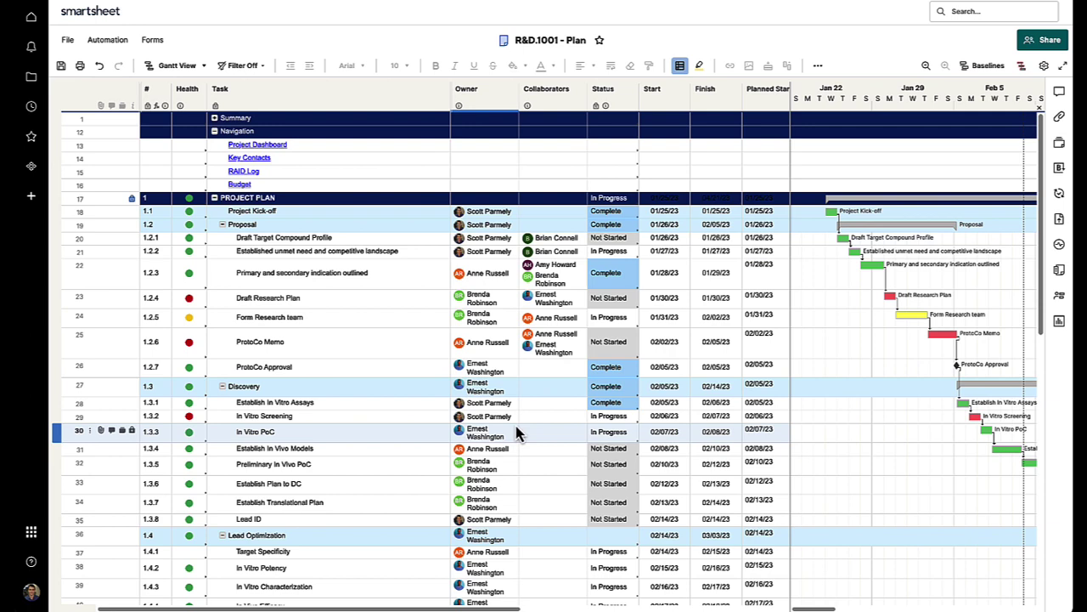
- Collapse all rows of the plan and expand the PROJECT PLAN section to its phases
right_click(313, 104)
left_click(359, 391)
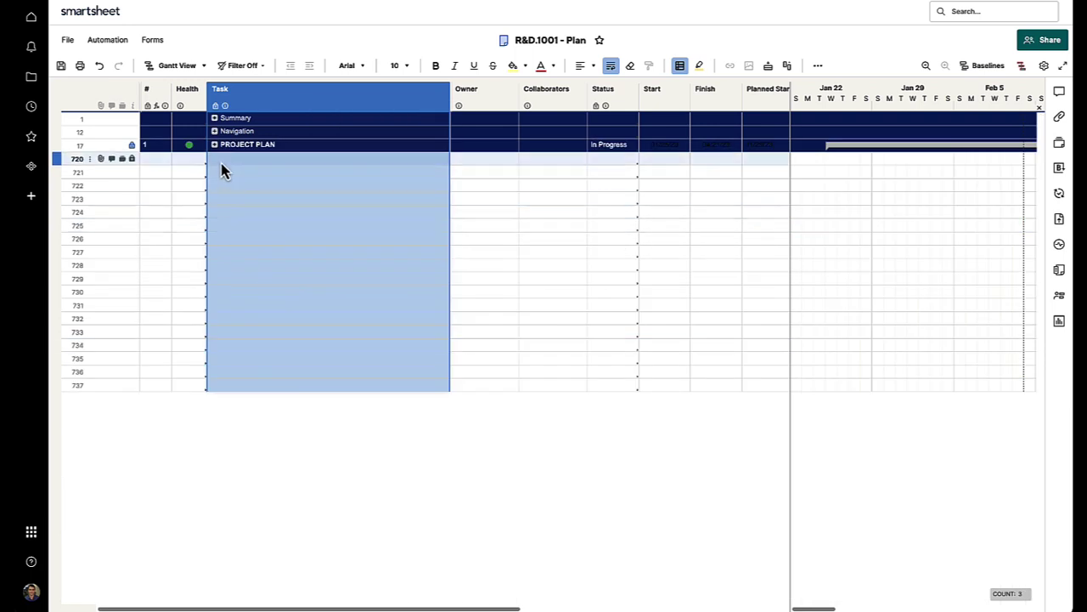
left_click(215, 146)
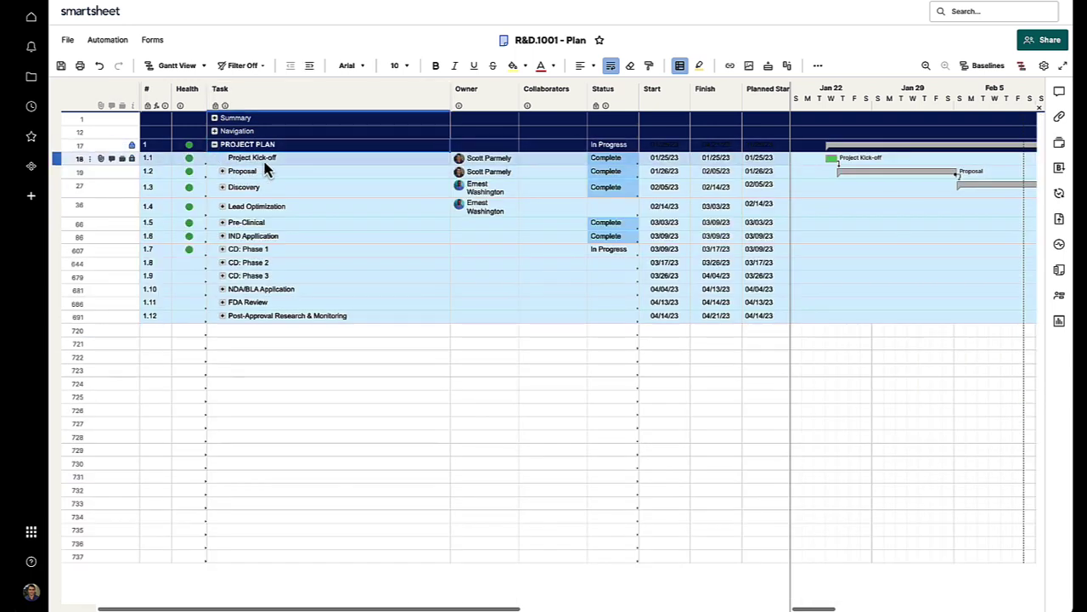
- Expand the Lead Optimization and Discovery phases and view their owner, status, date and duration columns
left_click(231, 208)
left_click(222, 207)
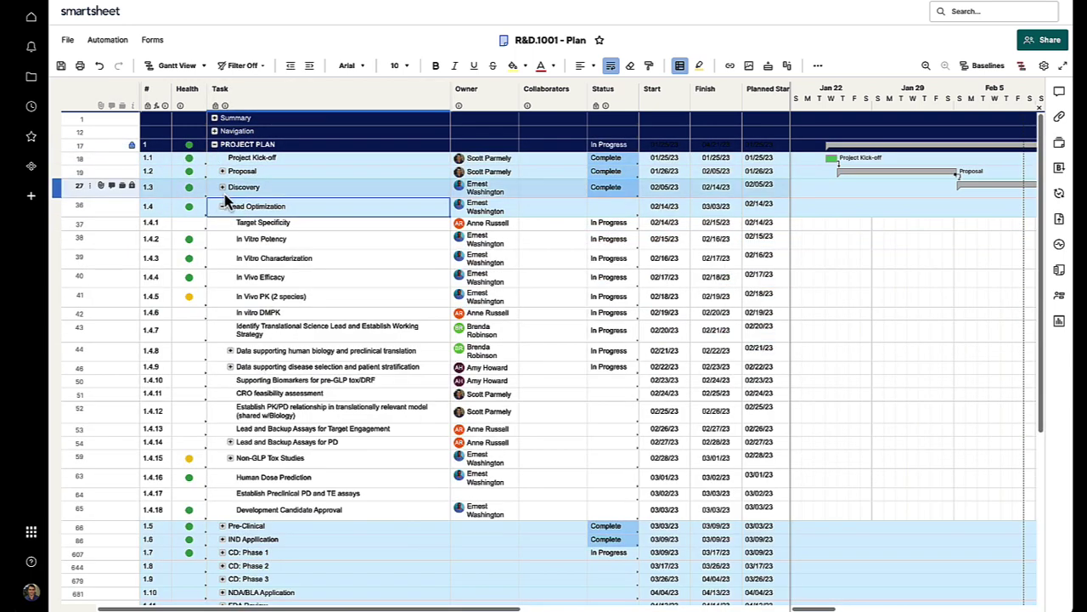
left_click(221, 187)
left_click(276, 186)
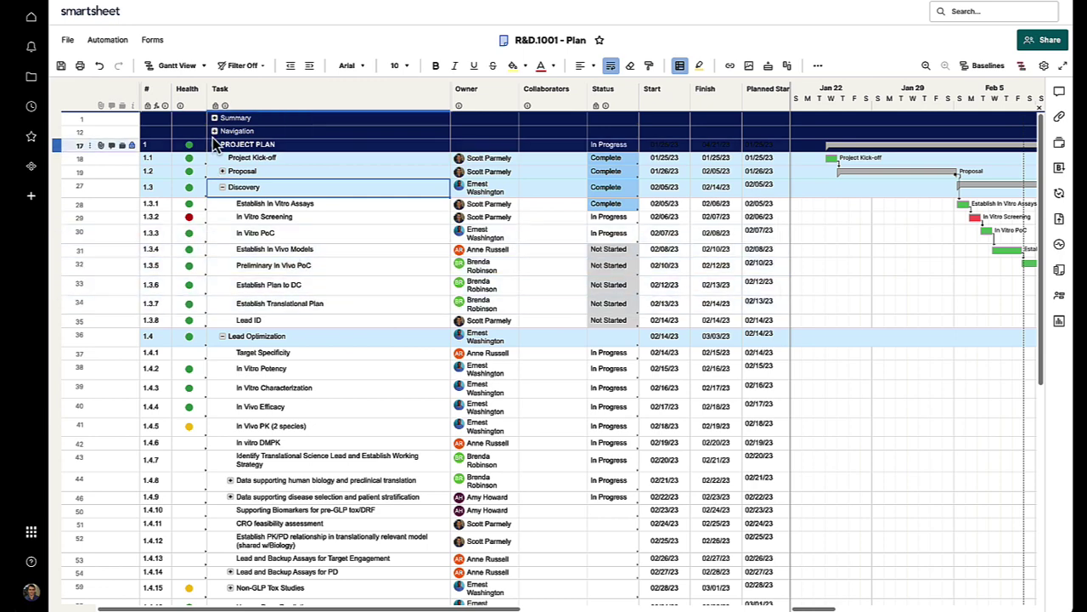
scroll(340, 297, "right", 3)
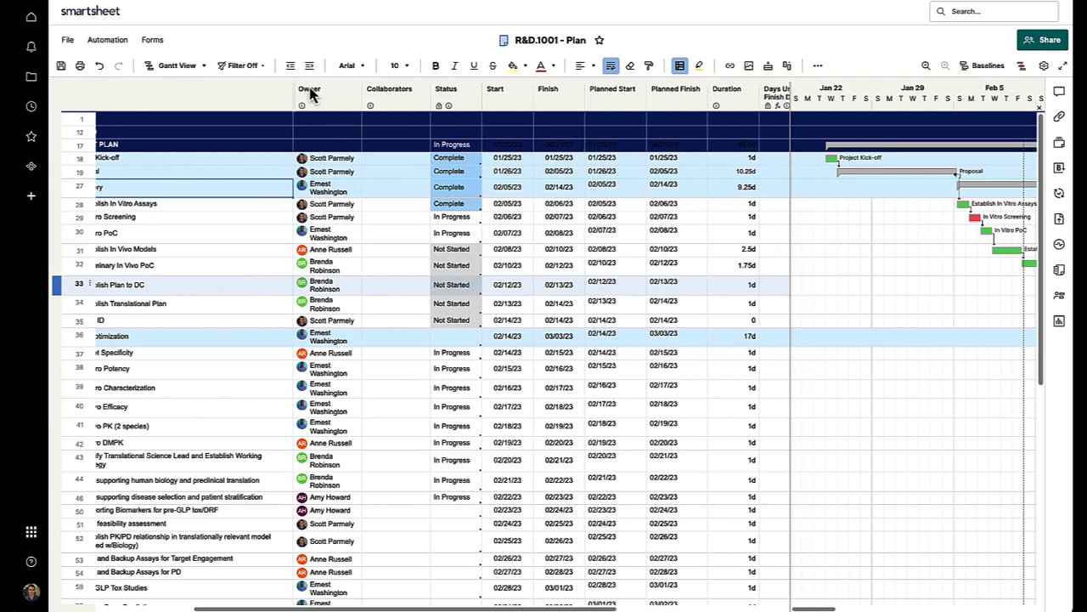
- Review the plan's grid columns from Collaborators through Preds and Latest Comment, and return to the Task column
left_click(387, 102)
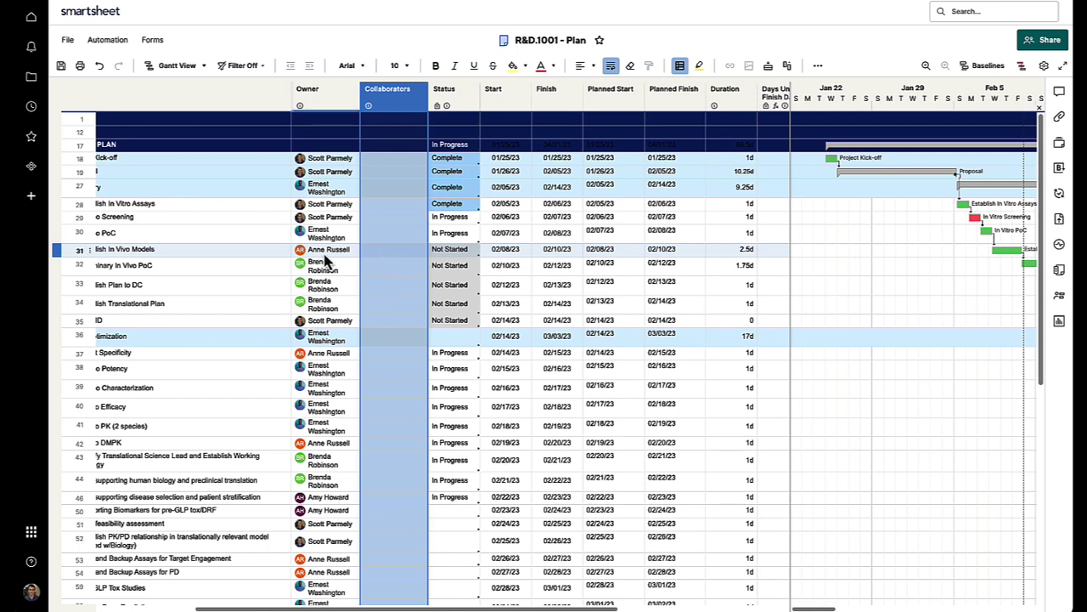
scroll(345, 243, "right", 2)
left_click(398, 119)
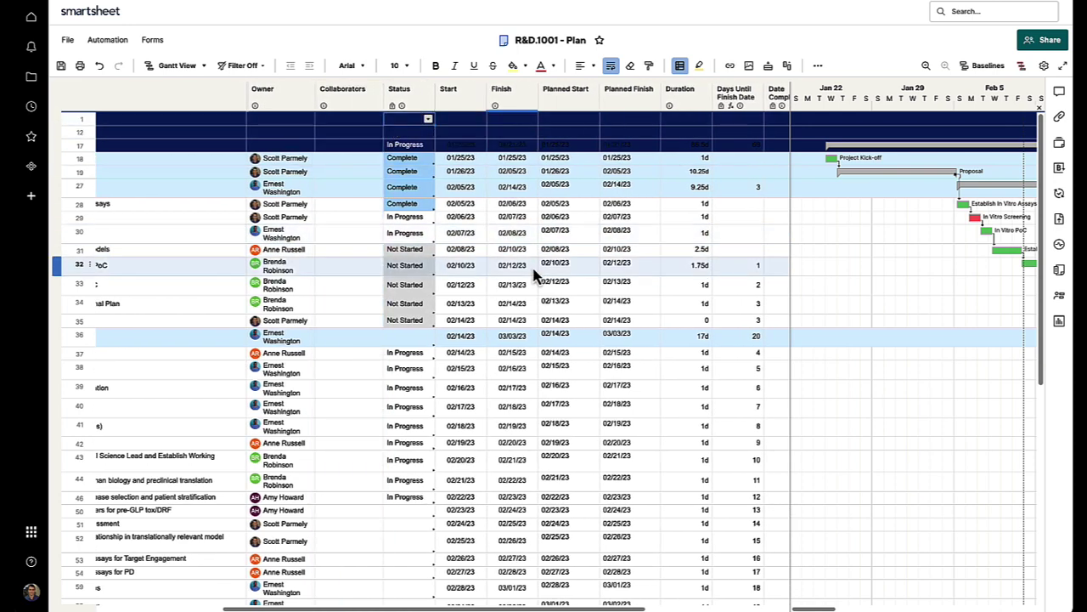
scroll(538, 271, "right", 5)
scroll(544, 268, "right", 2)
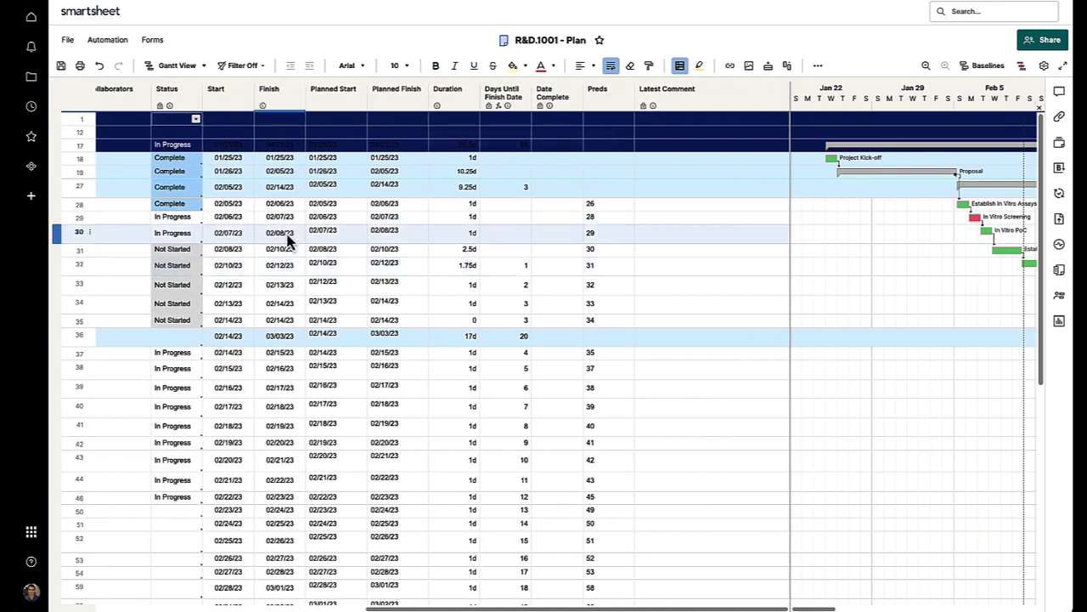
scroll(331, 242, "left", 12)
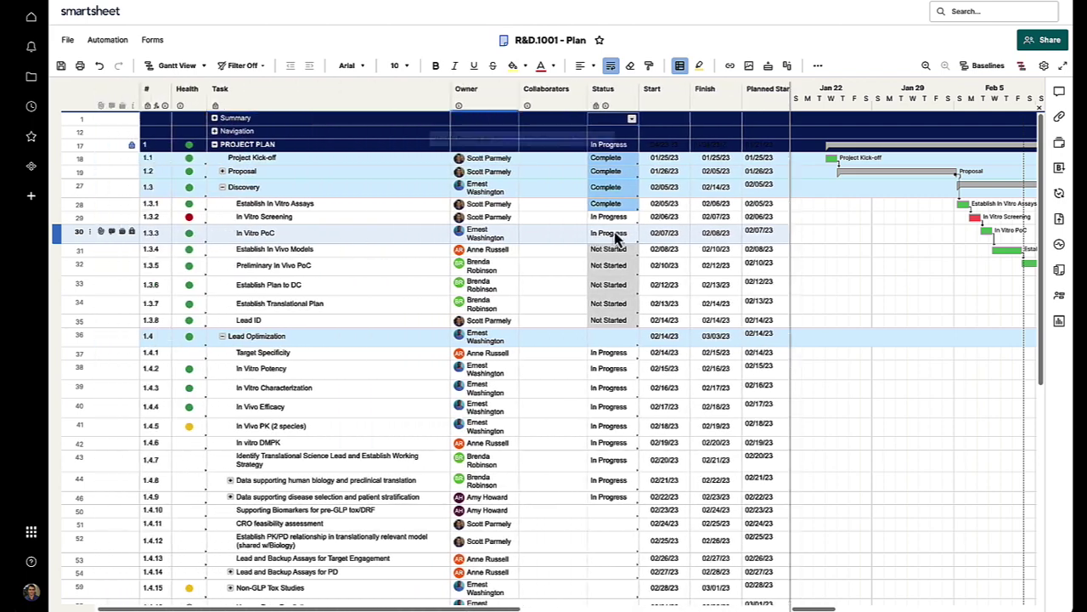
- Narrow the grid to reveal more of the Gantt chart and extend the Establish In Vitro Assays bar to finish on 02/09/23
left_click_drag(790, 230, 586, 250)
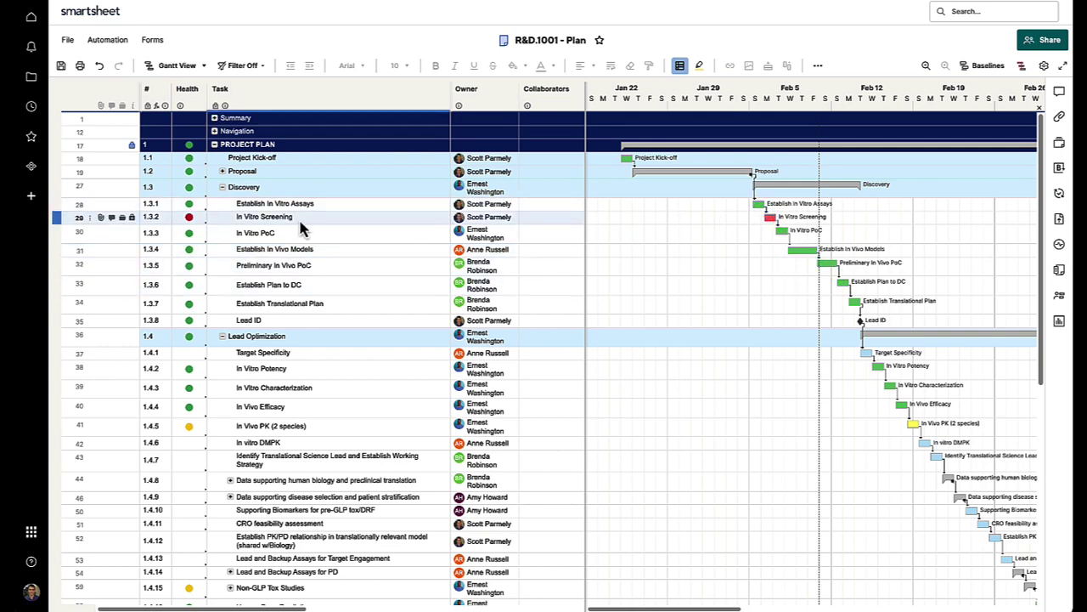
scroll(352, 279, "right", 5)
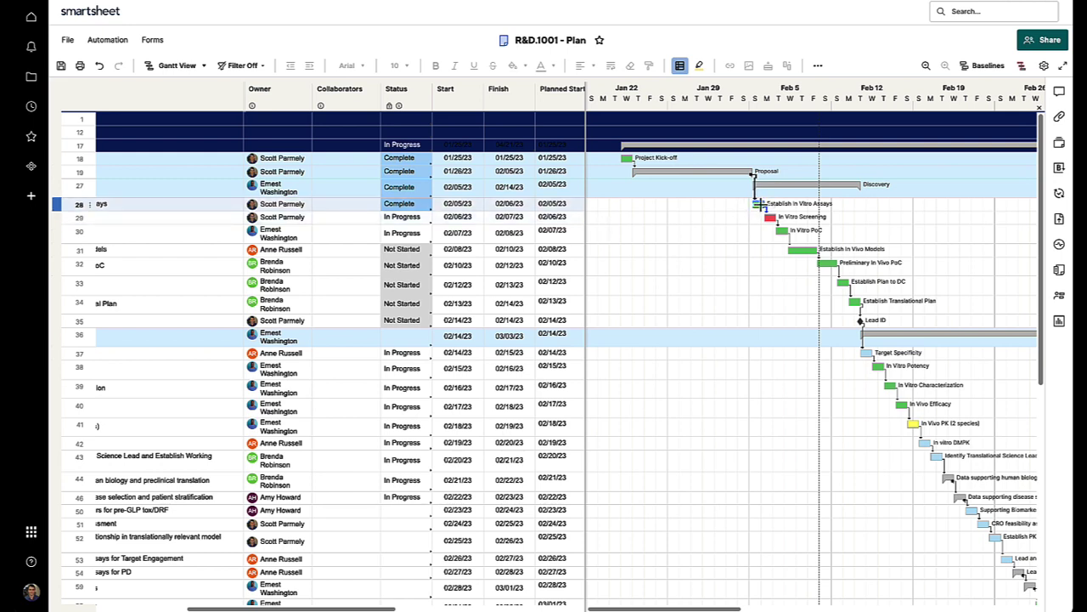
left_click_drag(764, 204, 802, 208)
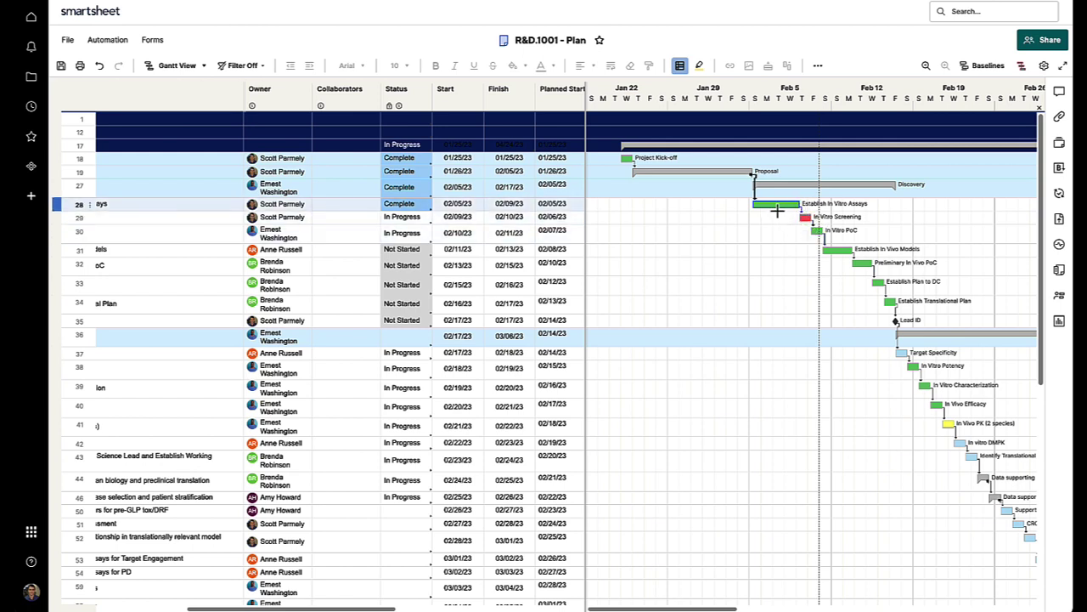
left_click(752, 197)
left_click(769, 205)
left_click(805, 218)
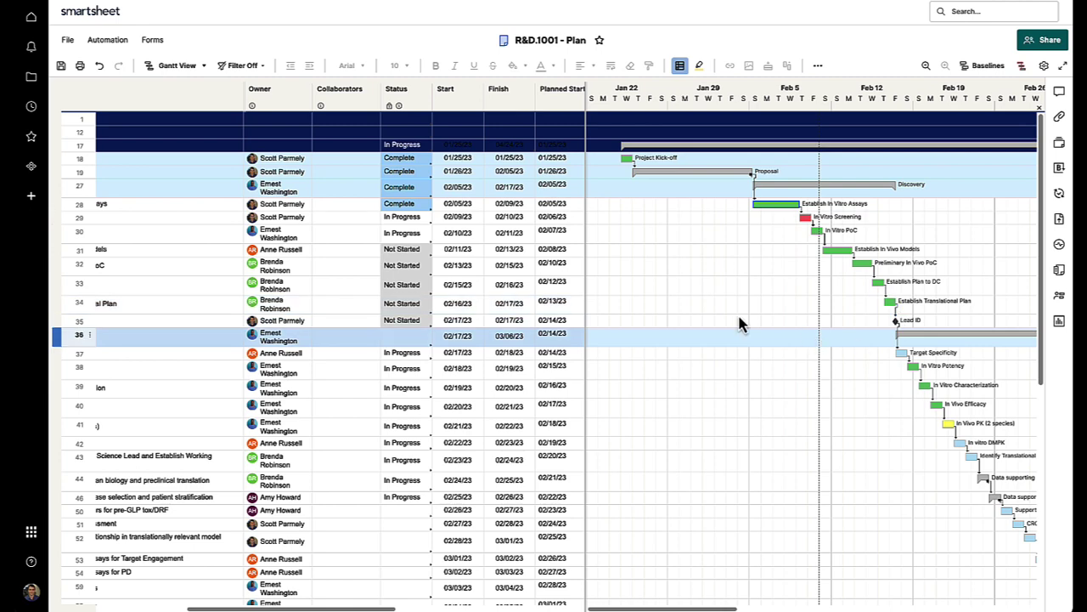
- Review the file attachment sources for the In Vitro Screening row and the sheet's workflow automation options
left_click_drag(587, 271, 686, 294)
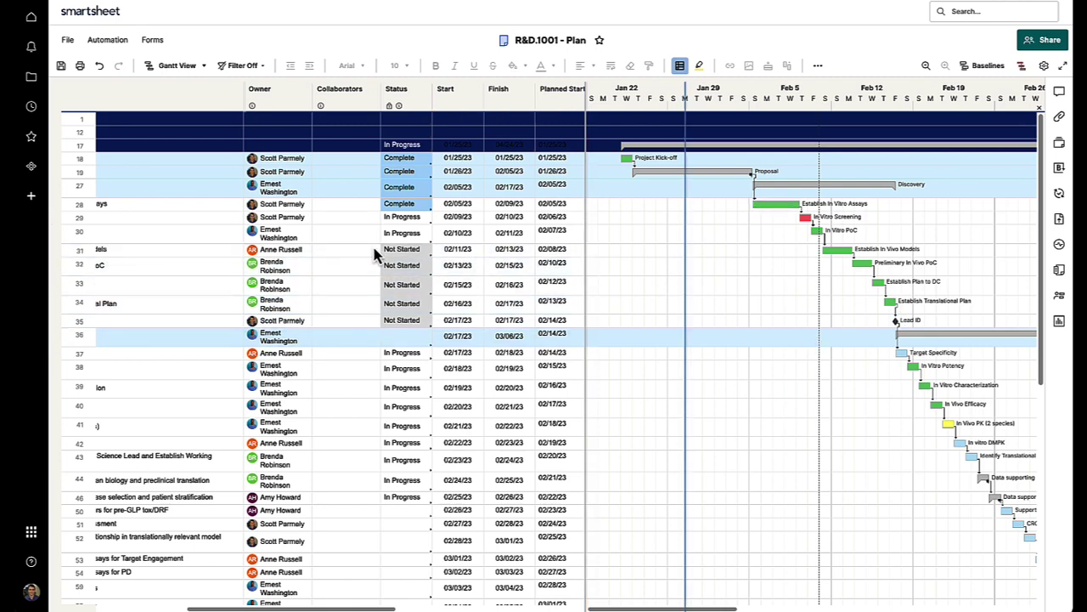
scroll(377, 250, "left", 5)
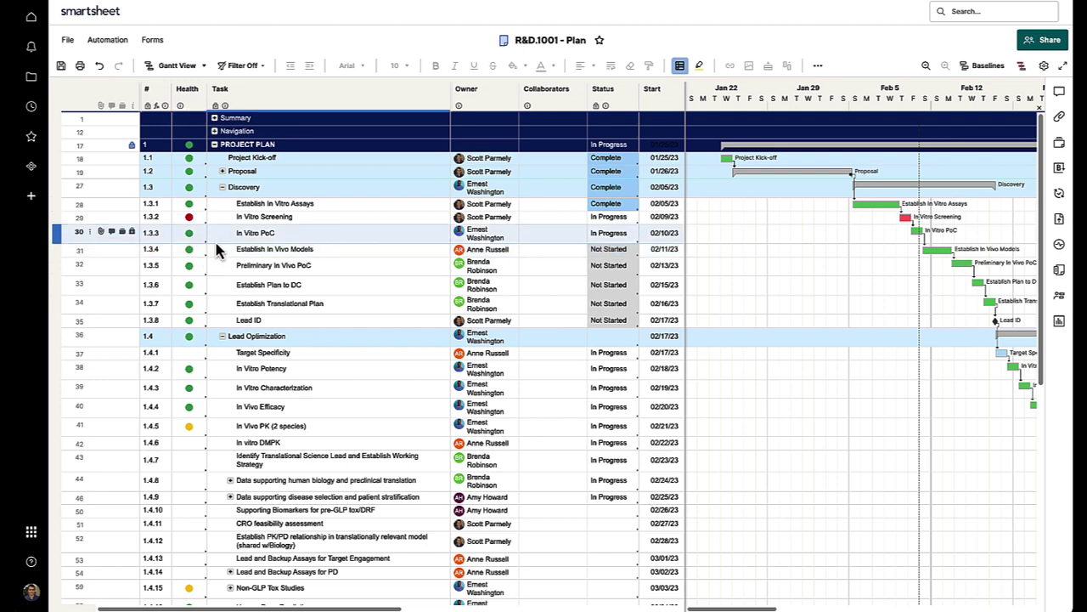
left_click(169, 219)
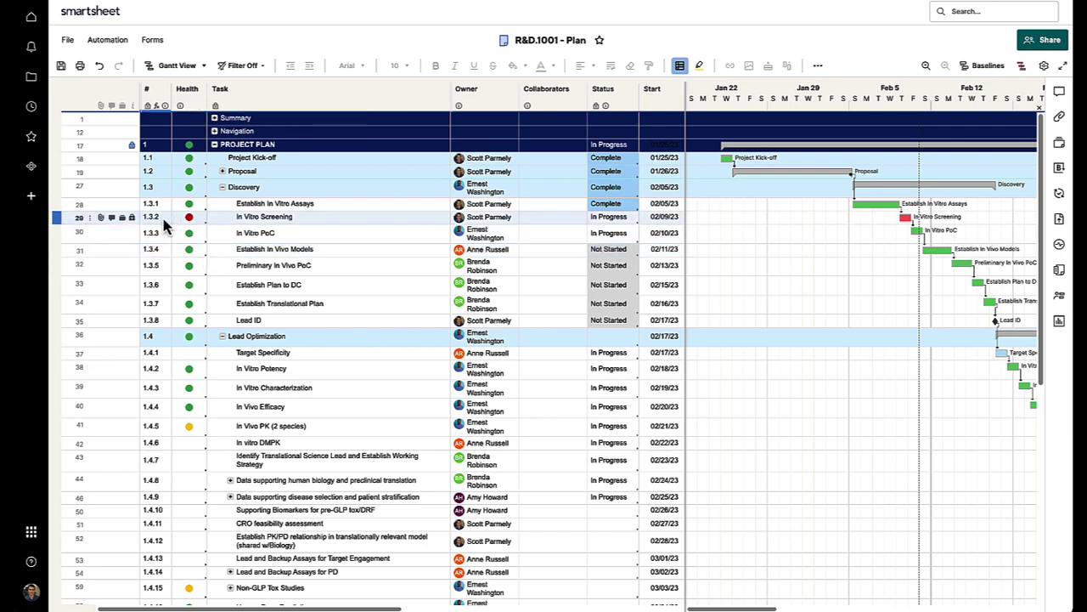
left_click(102, 220)
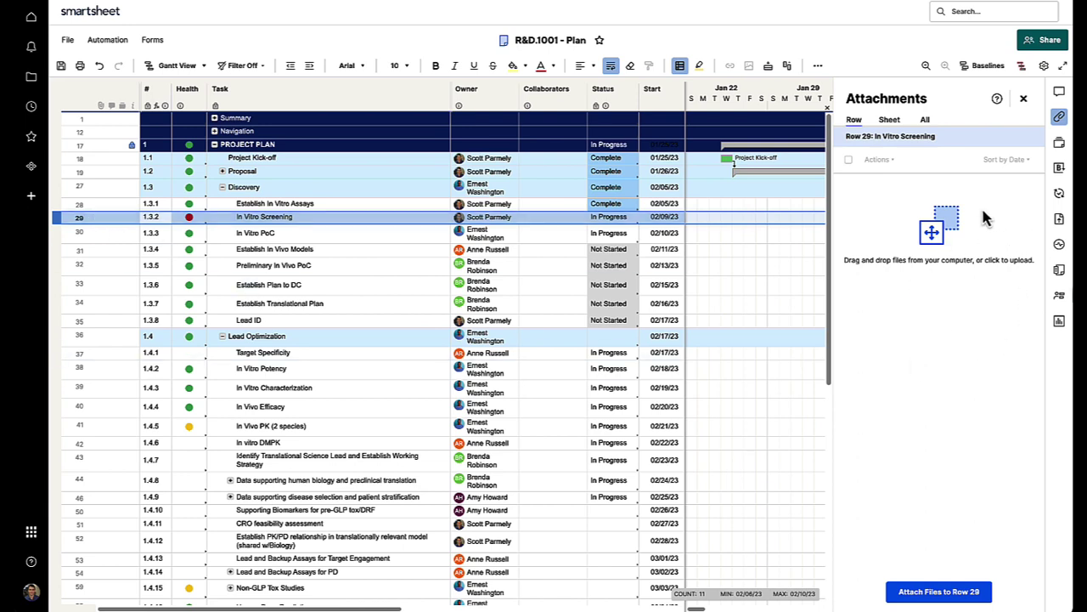
left_click(922, 595)
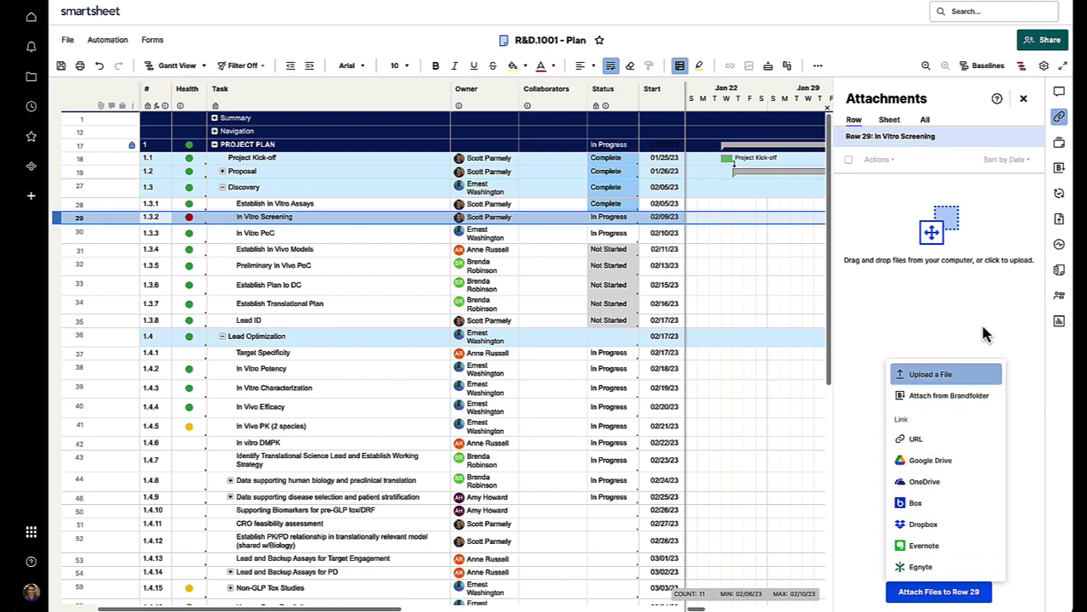
left_click(1024, 98)
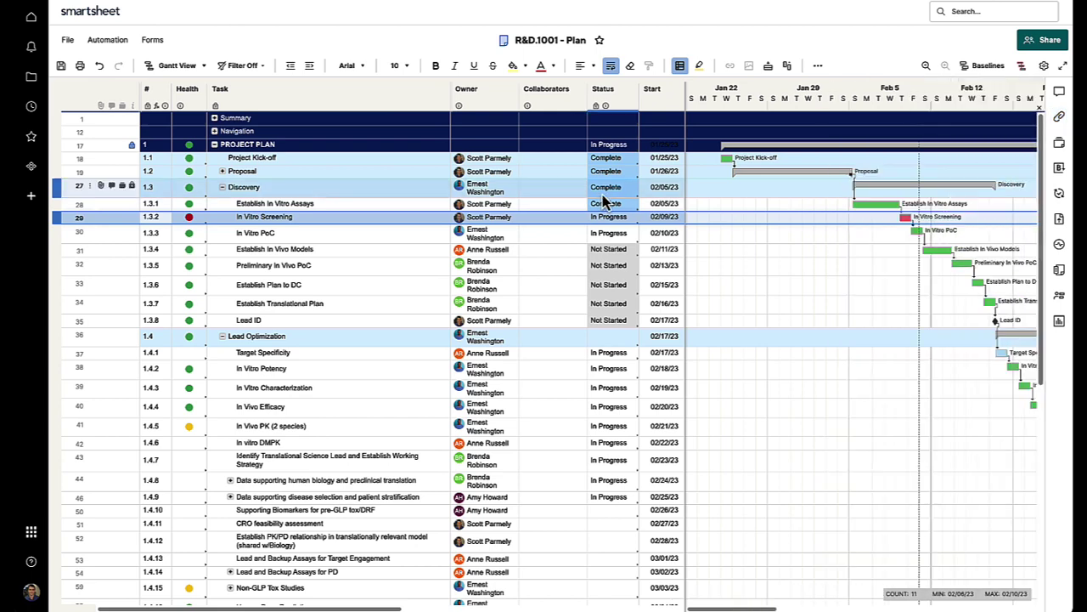
left_click(103, 44)
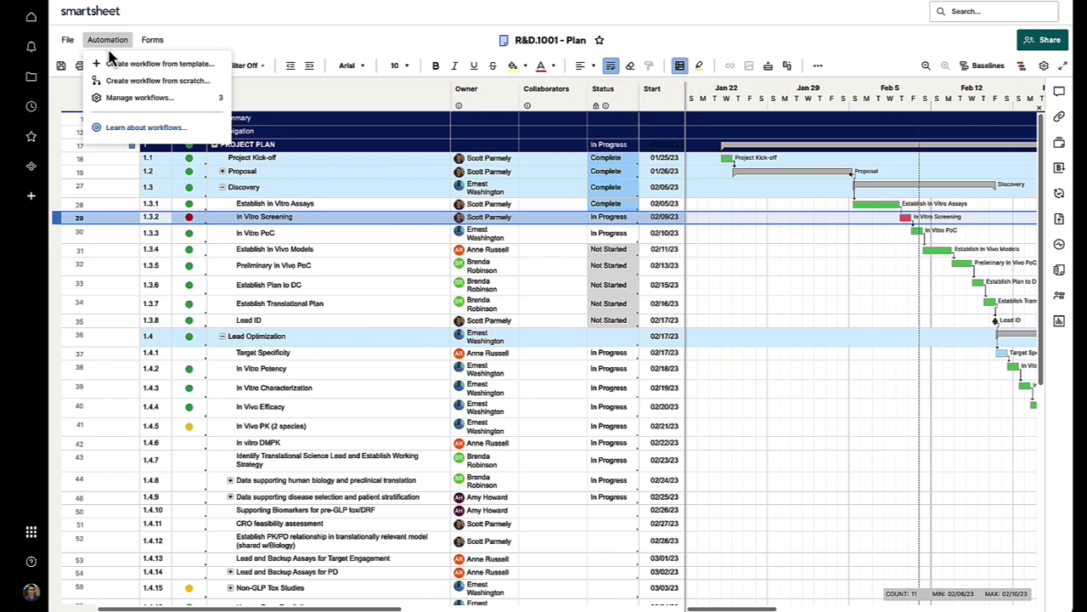
left_click(292, 39)
- Set the Health of the In Vitro PoC and Establish In Vivo Models tasks to Red
left_click(189, 233)
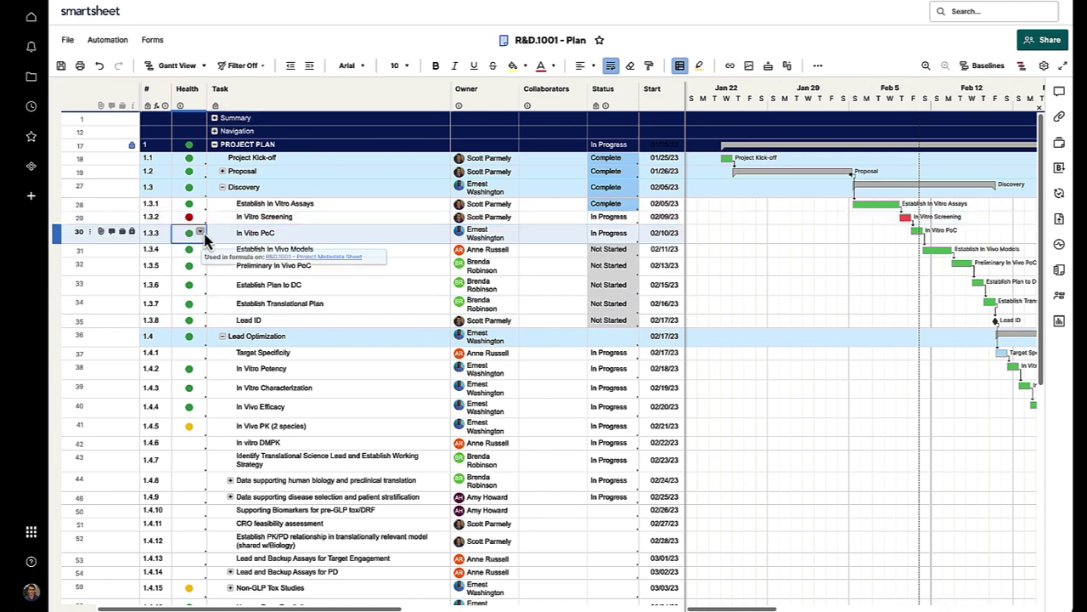
left_click(189, 233)
left_click(190, 253)
left_click(190, 252)
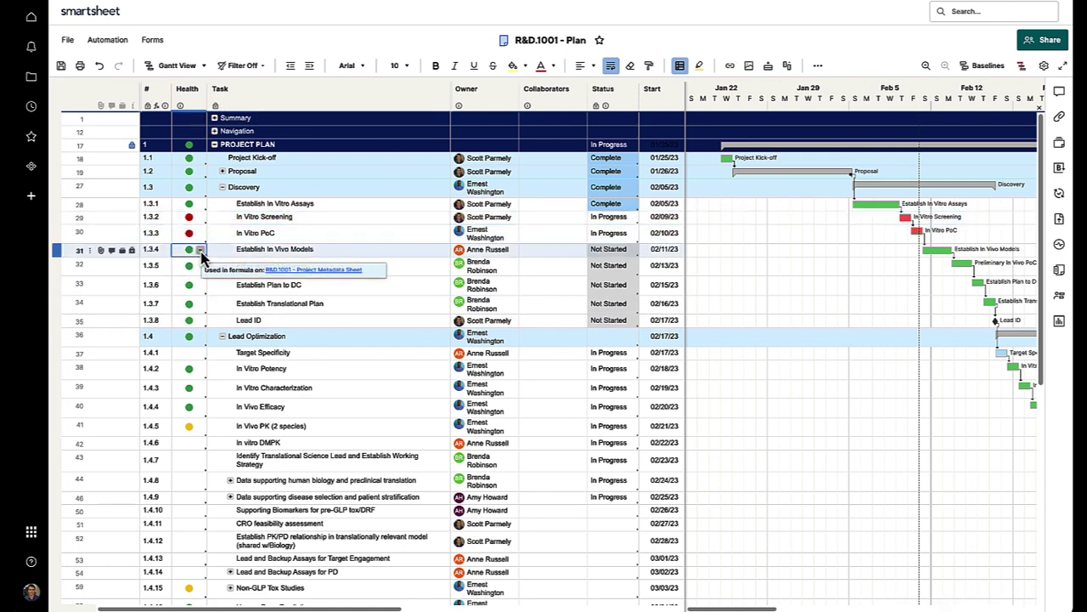
left_click(189, 252)
left_click(190, 269)
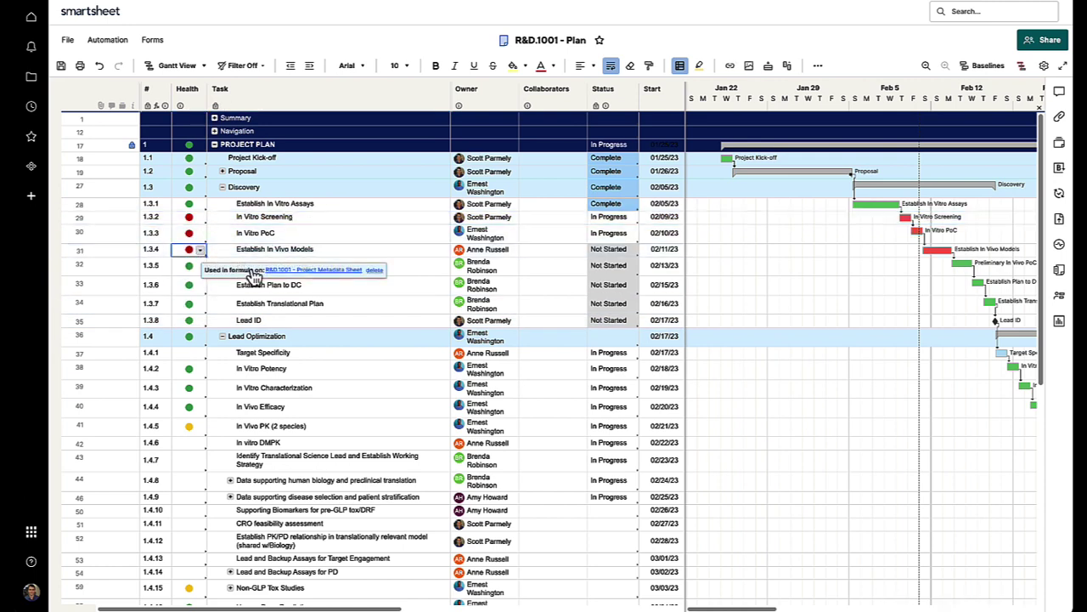
- Set the Health of the In Vitro Screening and In Vitro PoC tasks to Green
left_click(188, 216)
left_click(189, 217)
left_click(190, 250)
left_click(195, 235)
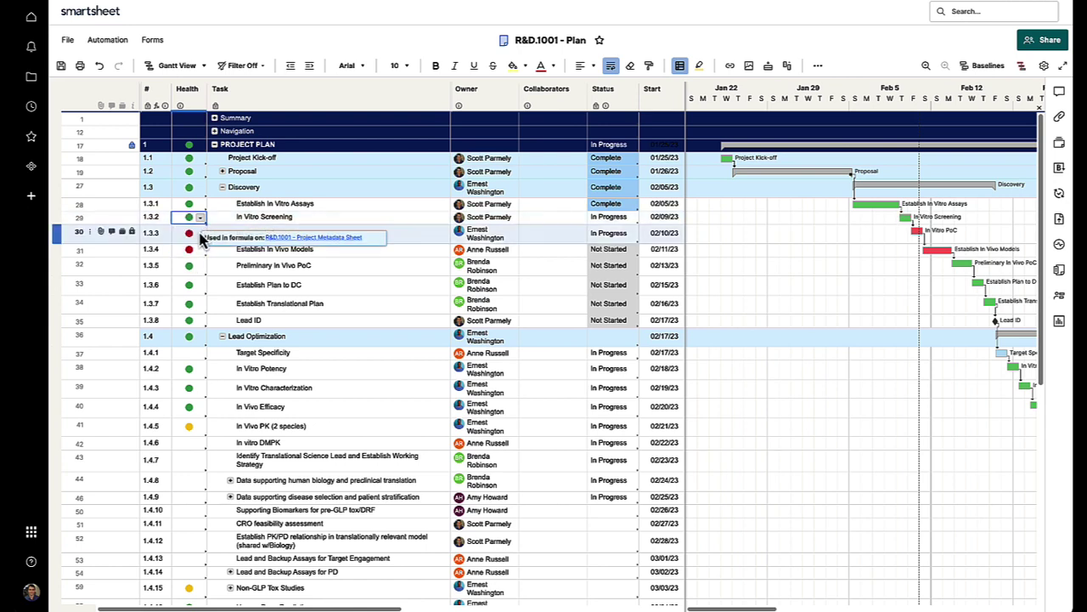
left_click(197, 234)
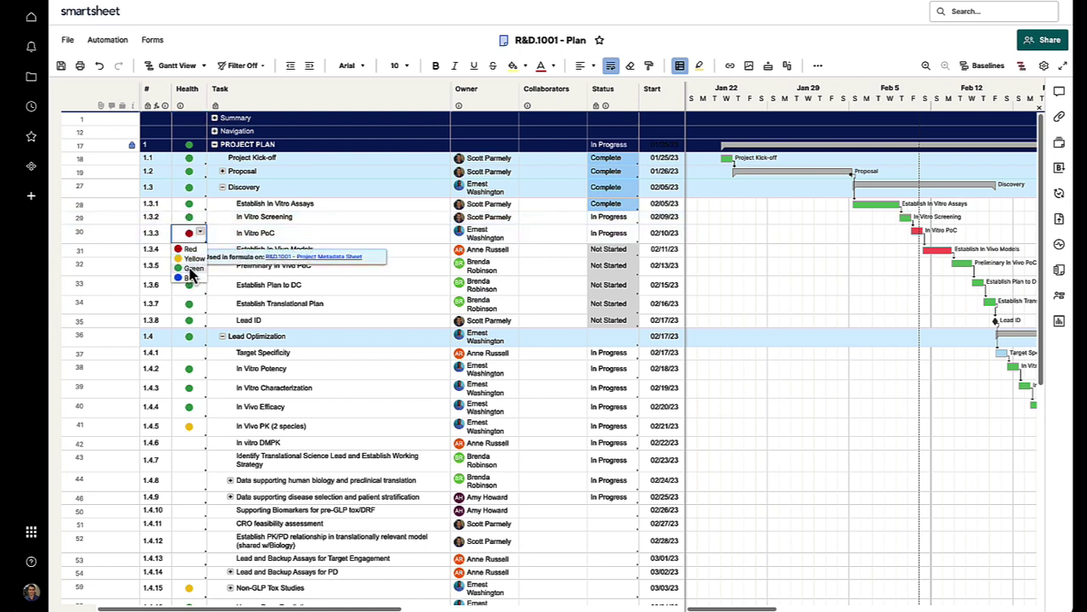
left_click(192, 268)
- Expand the plan's Navigation section and save the sheet
left_click(340, 286)
left_click(214, 131)
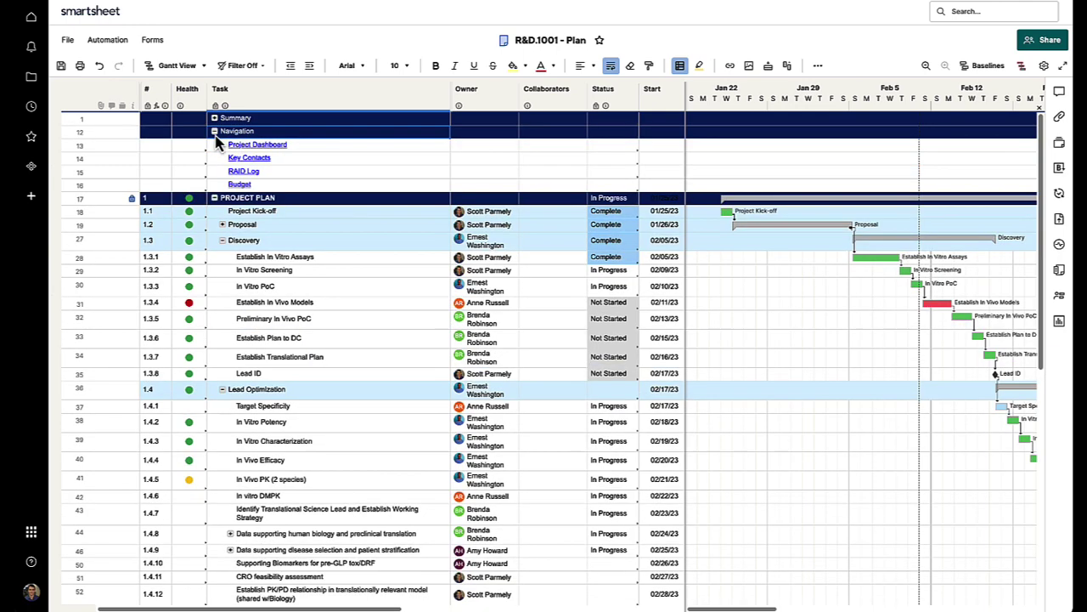
left_click(60, 65)
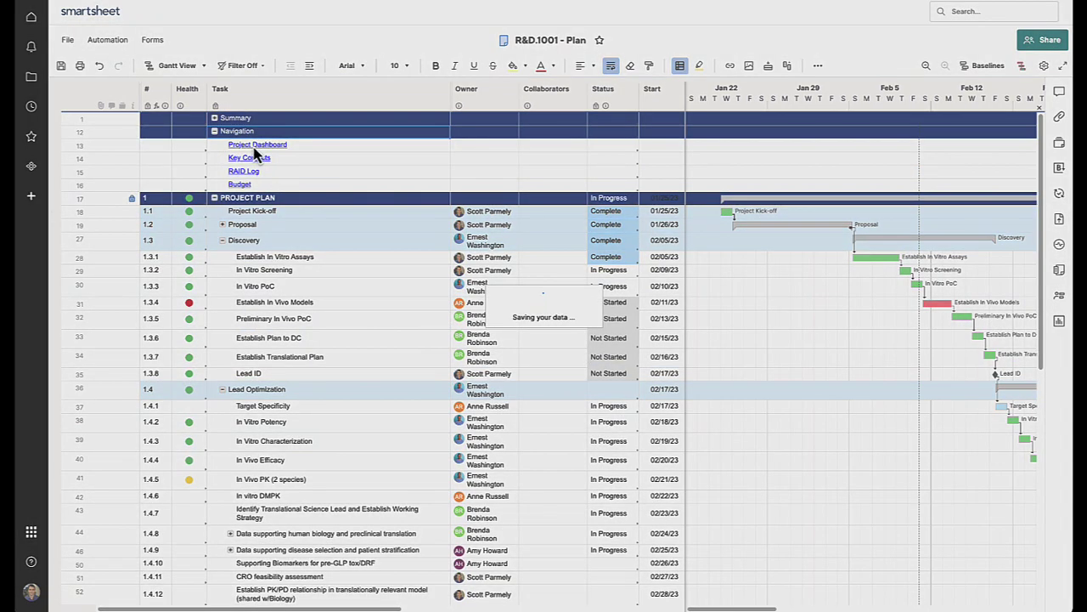
- Open the Project Dashboard from the navigation links and examine the task health in the Activities to Next Project Milestone report
left_click(257, 146)
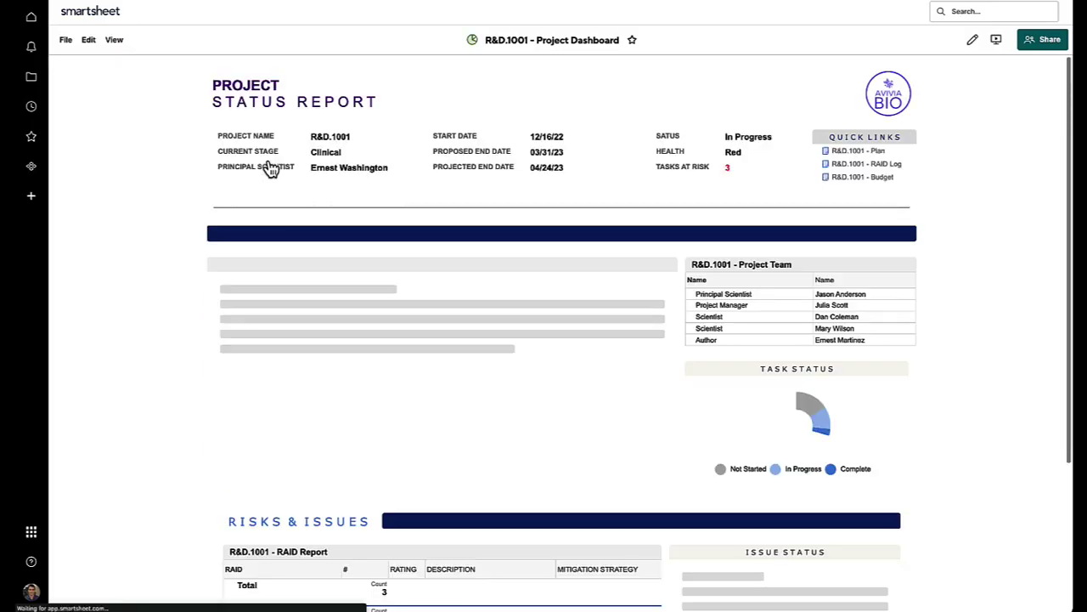
scroll(172, 246, "down", 1)
scroll(170, 236, "down", 1)
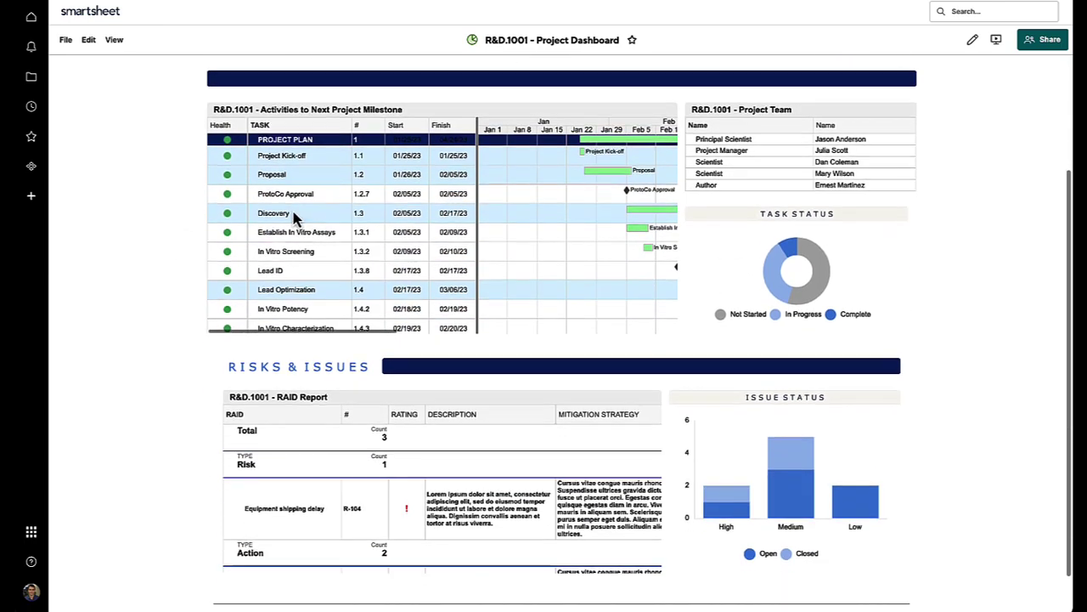
scroll(232, 219, "down", 3)
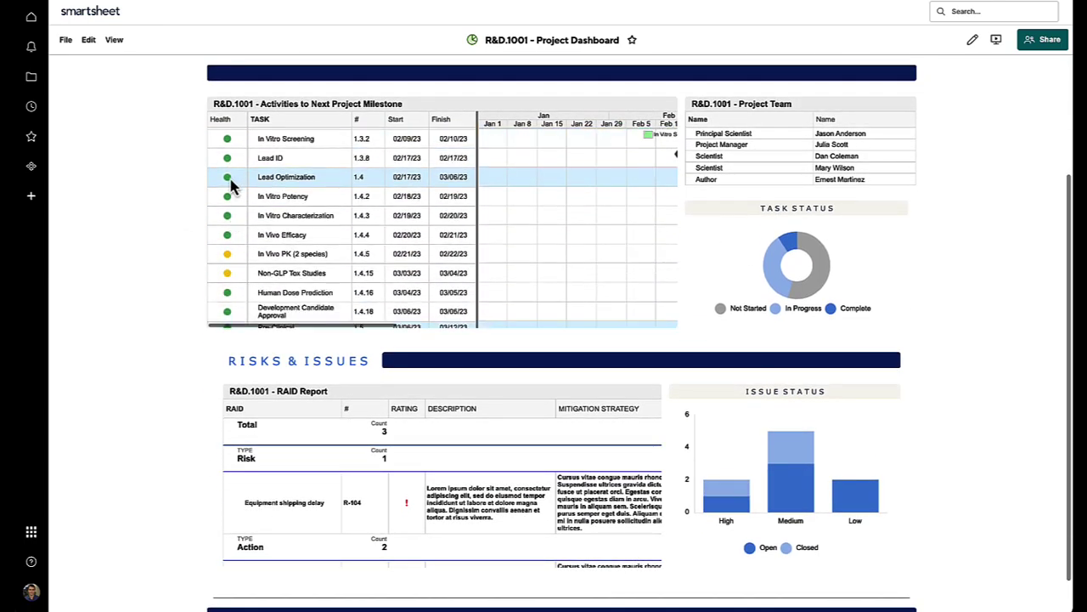
scroll(228, 195, "up", 3)
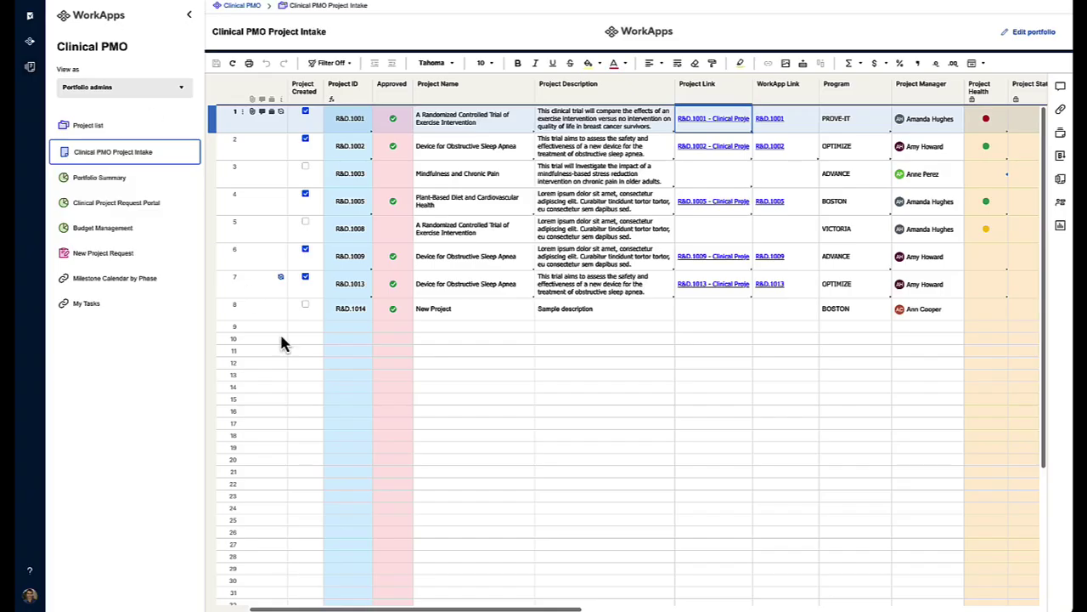
- In the Clinical PMO app's My Tasks, set Health to Red for the exercise intervention trial's Established unmet need and competitive landscape task
left_click(83, 305)
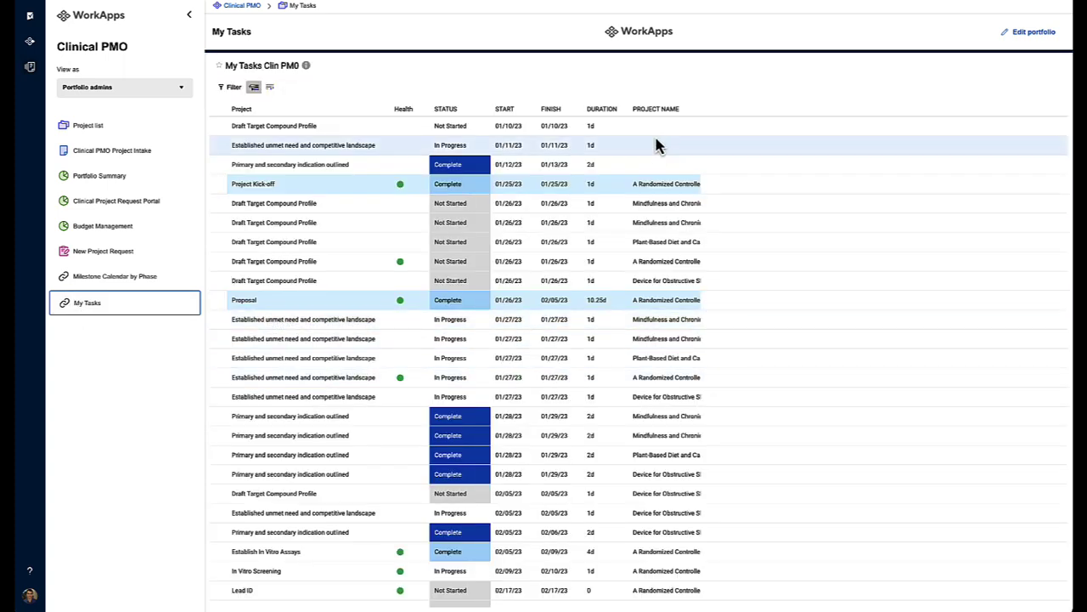
scroll(643, 438, "down", 2)
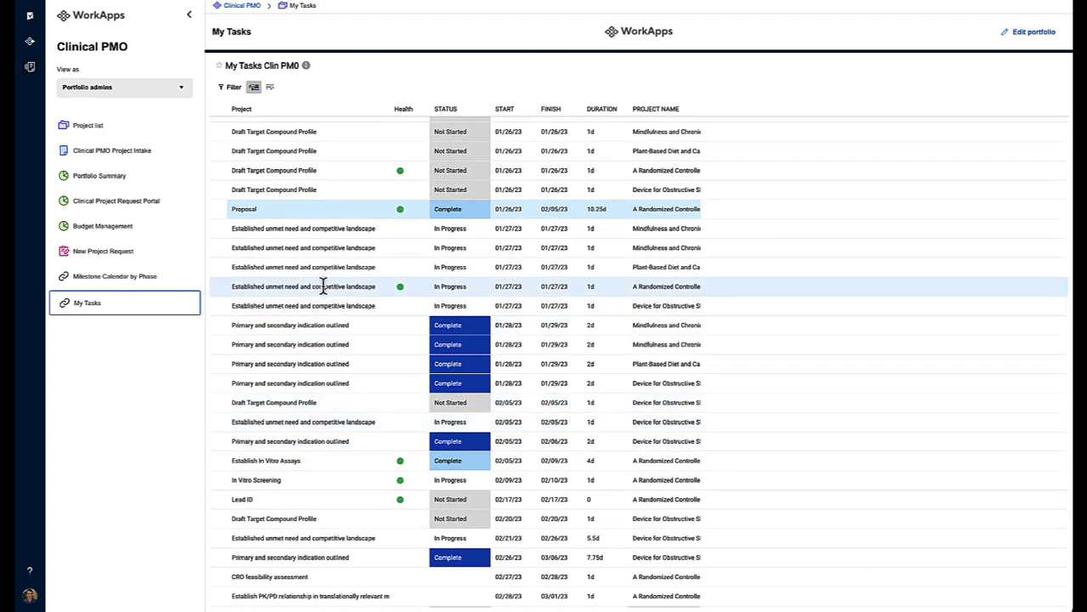
left_click(325, 294)
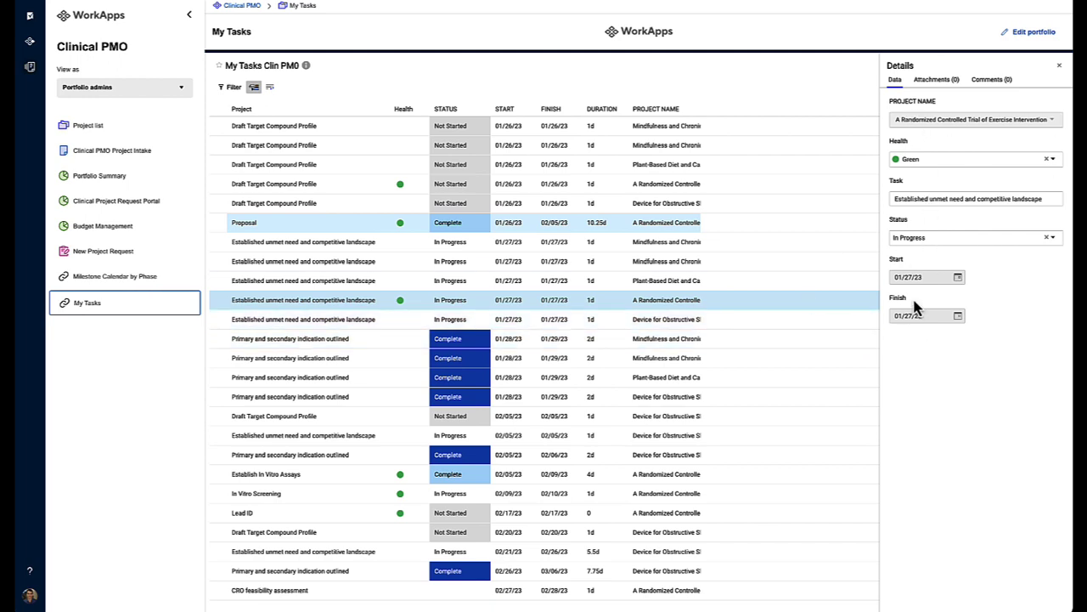
left_click(960, 161)
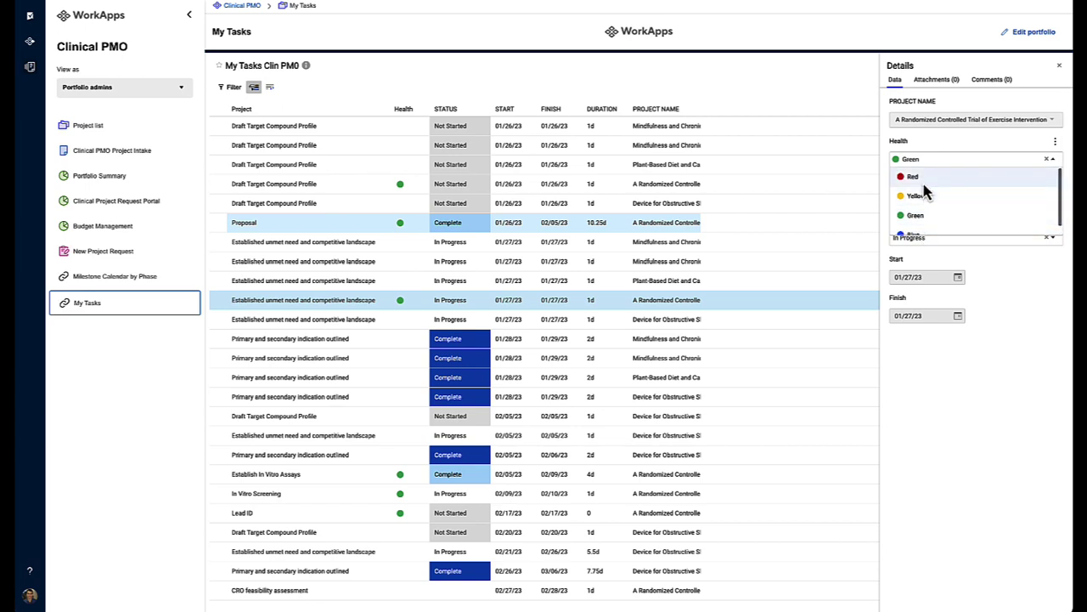
left_click(911, 177)
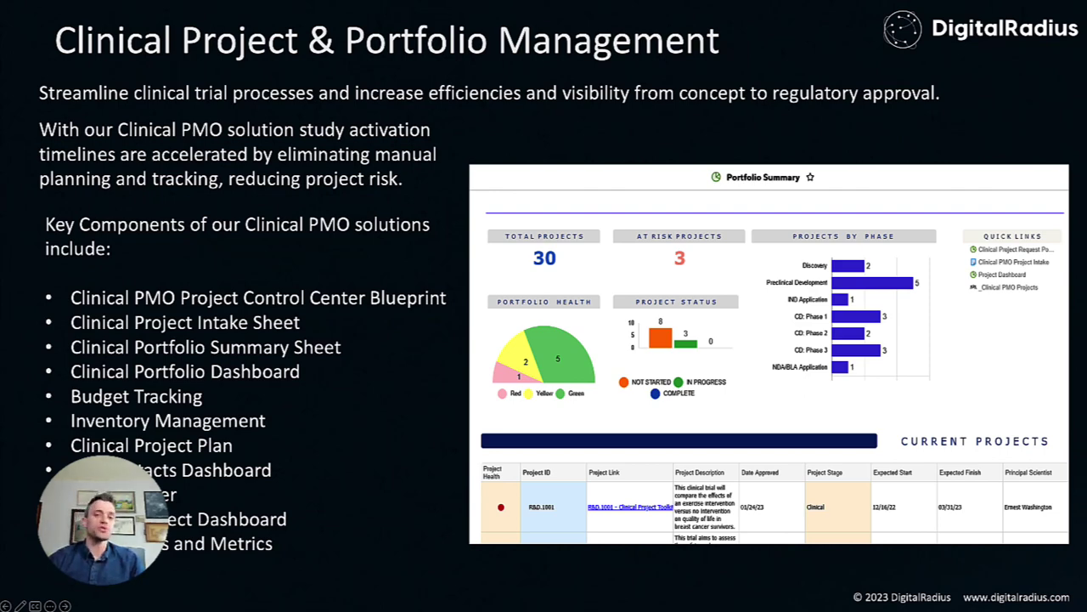
key("Right")
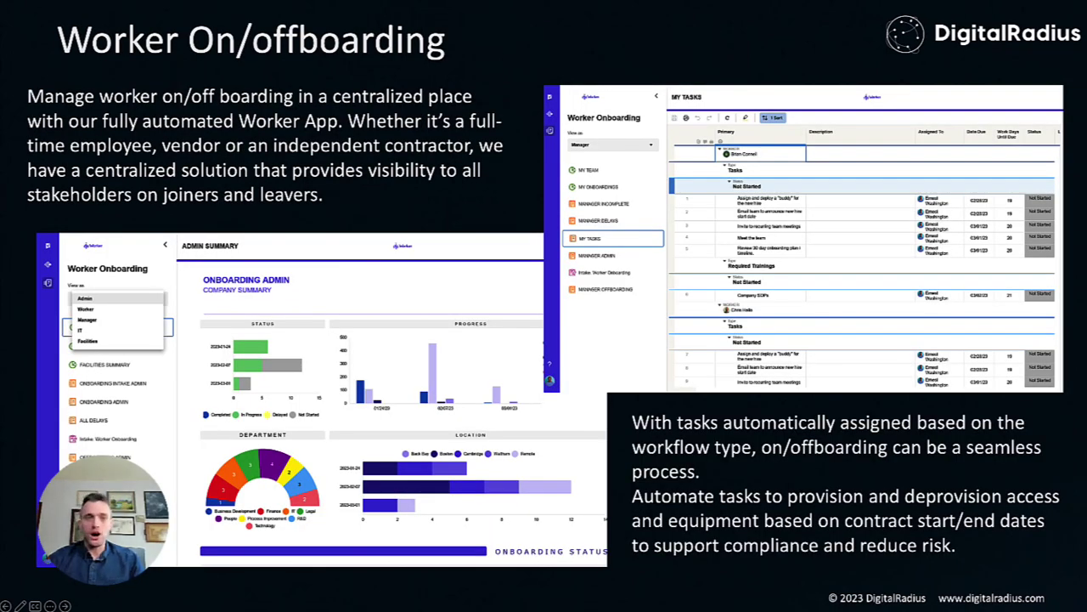
key("Right")
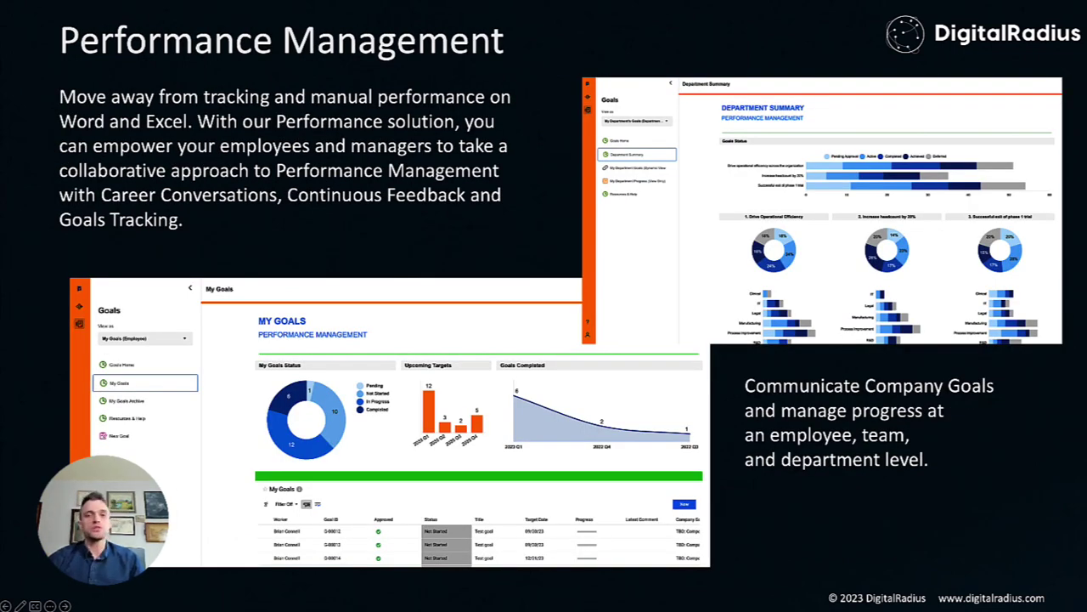
key("Right")
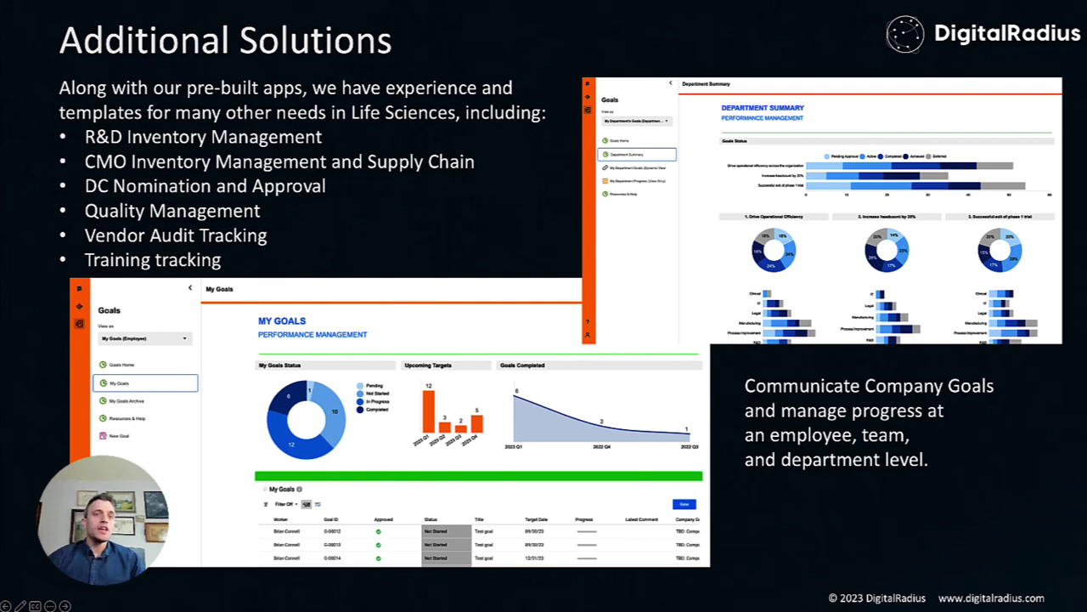